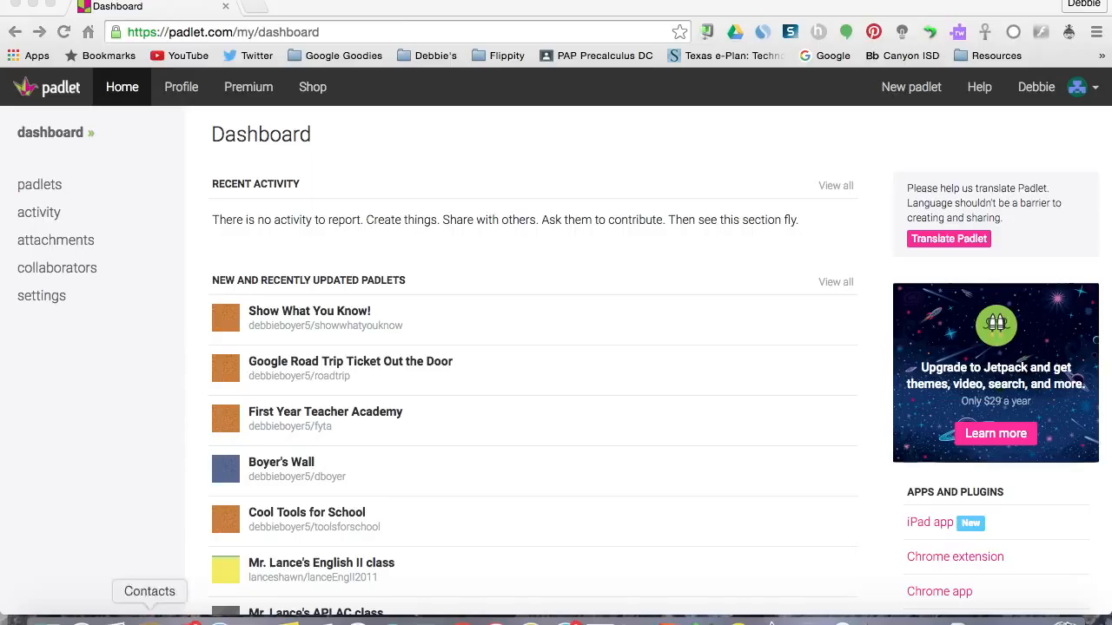
Open the "Google Road Trip Ticket Out the Door" padlet, look over its posts, and return to the dashboard.
left_click(324, 375)
left_click(323, 379)
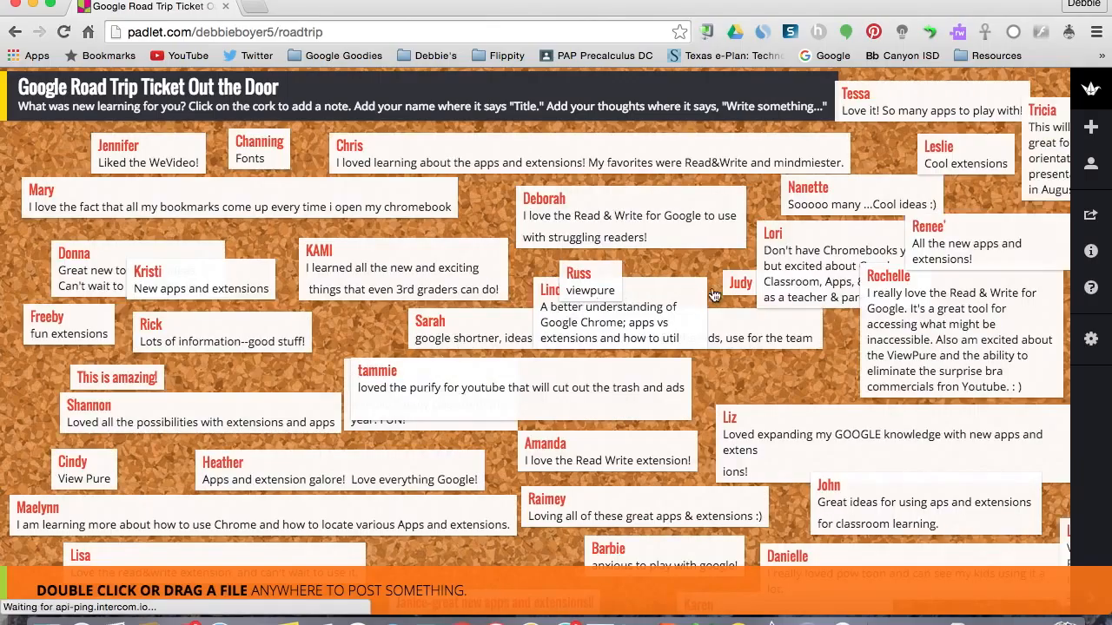
scroll(712, 296, "right", 10)
scroll(712, 295, "right", 6)
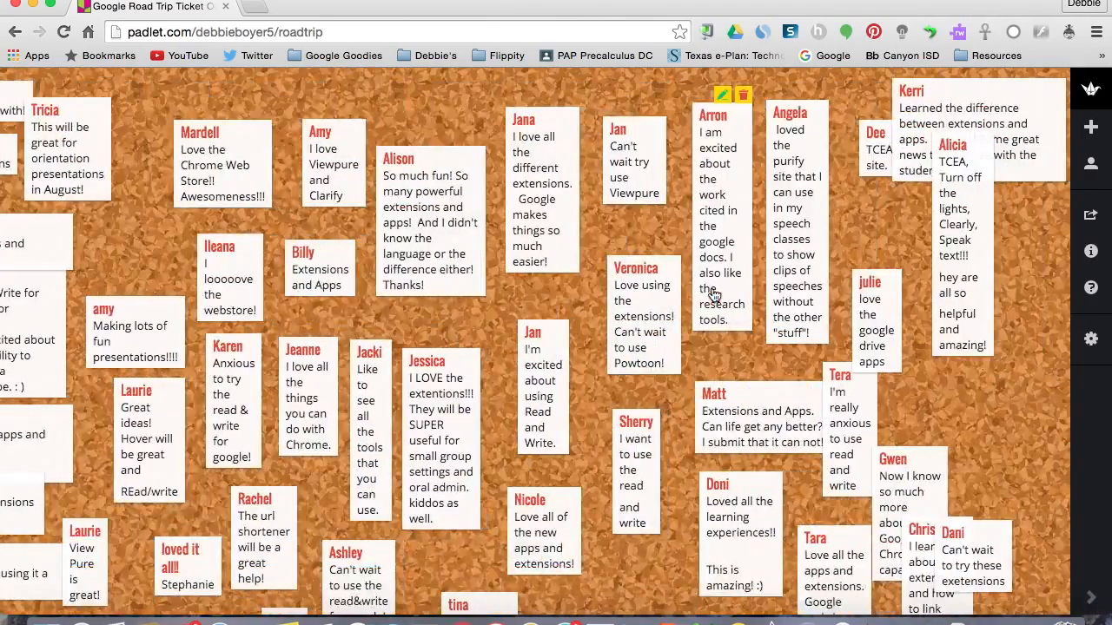
scroll(712, 295, "left", 12)
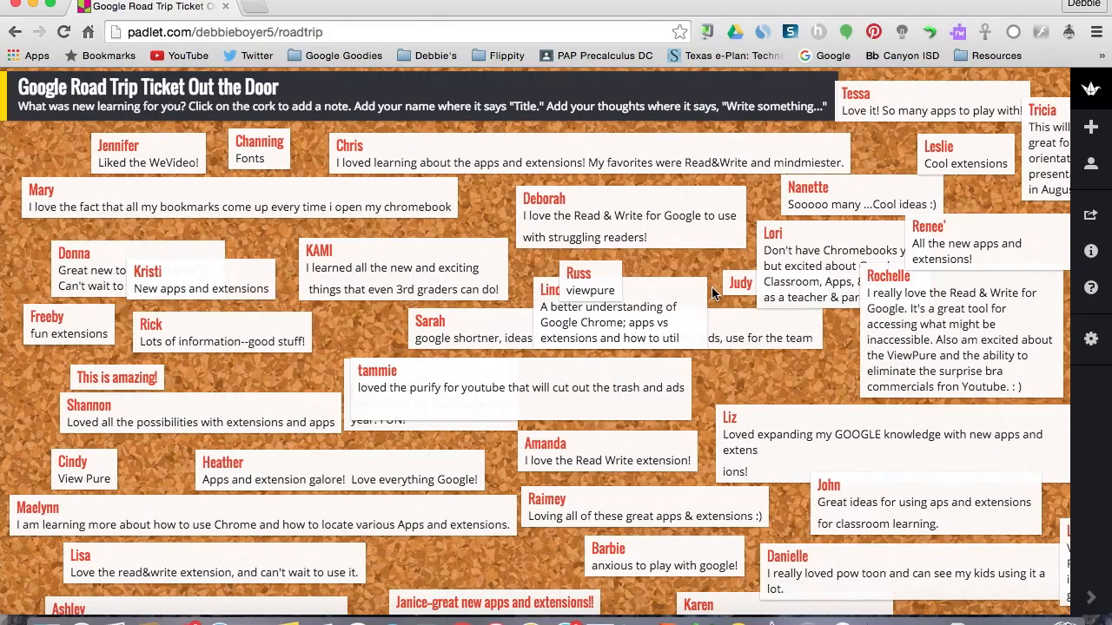
scroll(711, 287, "down", 3)
scroll(711, 286, "up", 3)
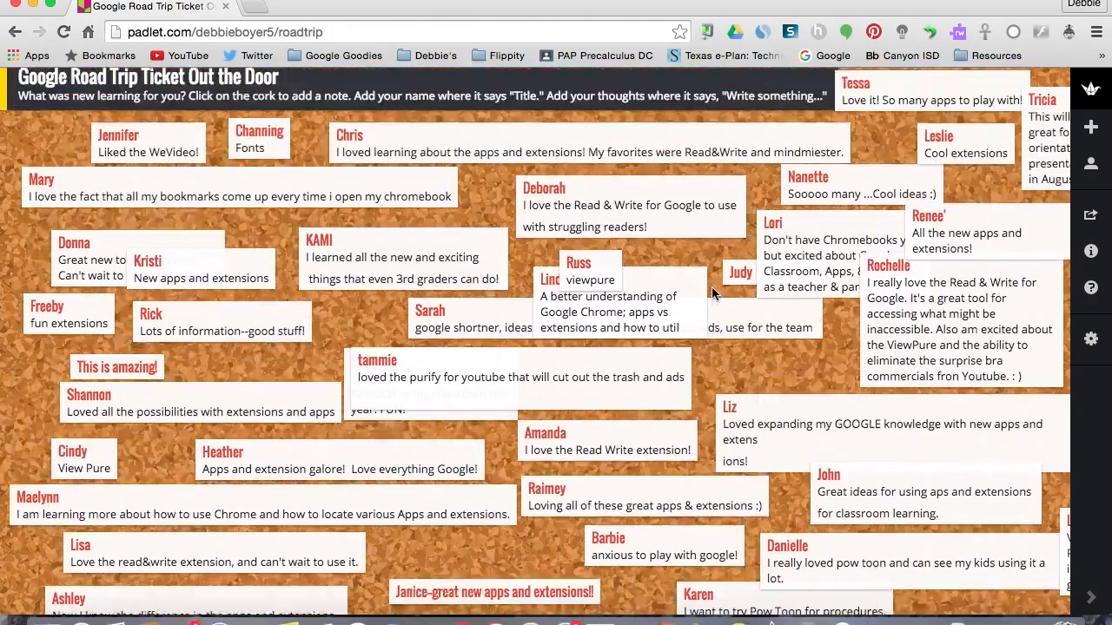
left_click(15, 33)
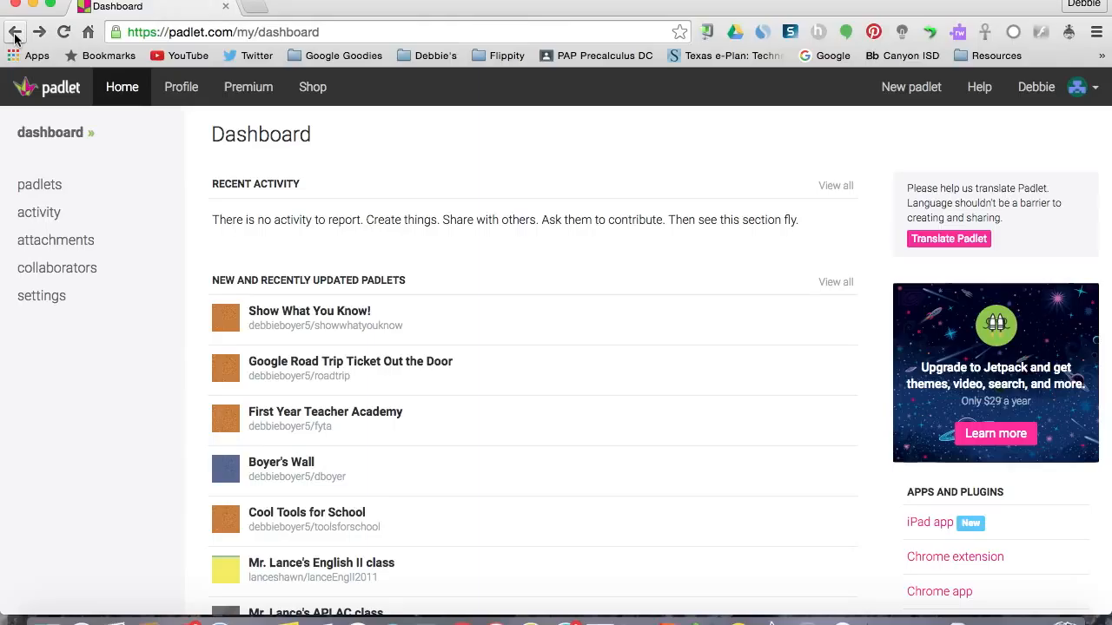
Create a new padlet and give it the notebook-and-pencil portrait image.
left_click(899, 95)
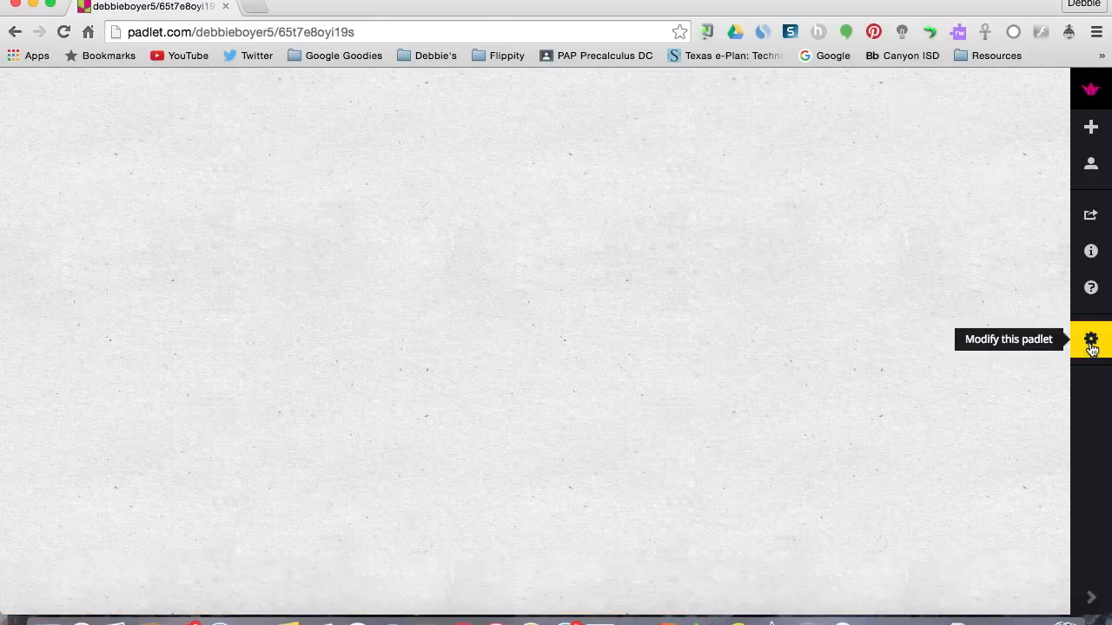
left_click(1091, 342)
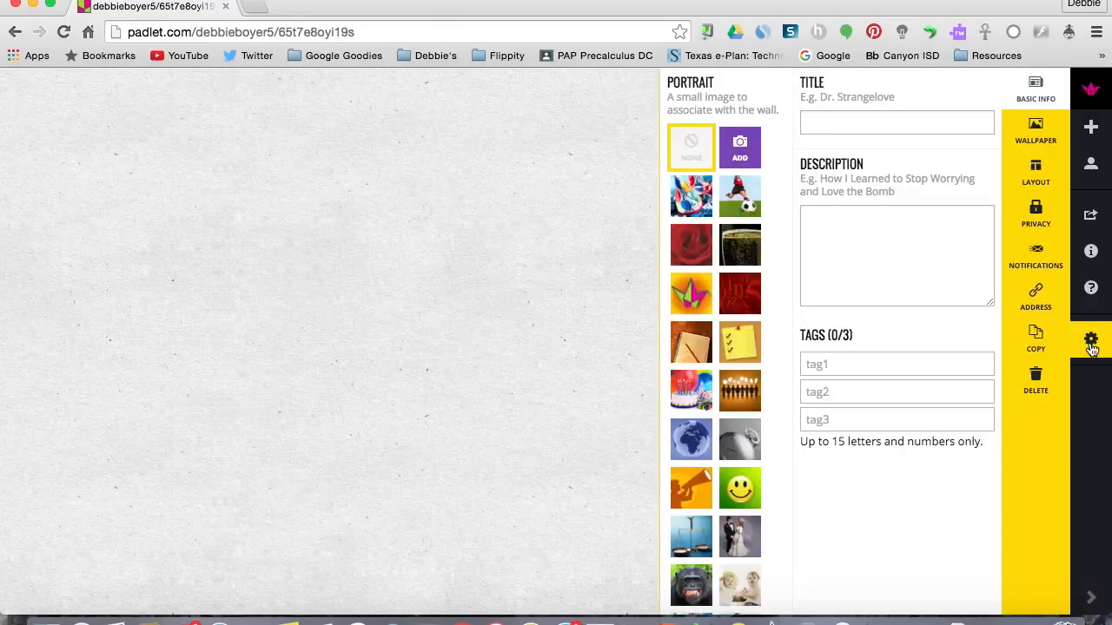
left_click(700, 357)
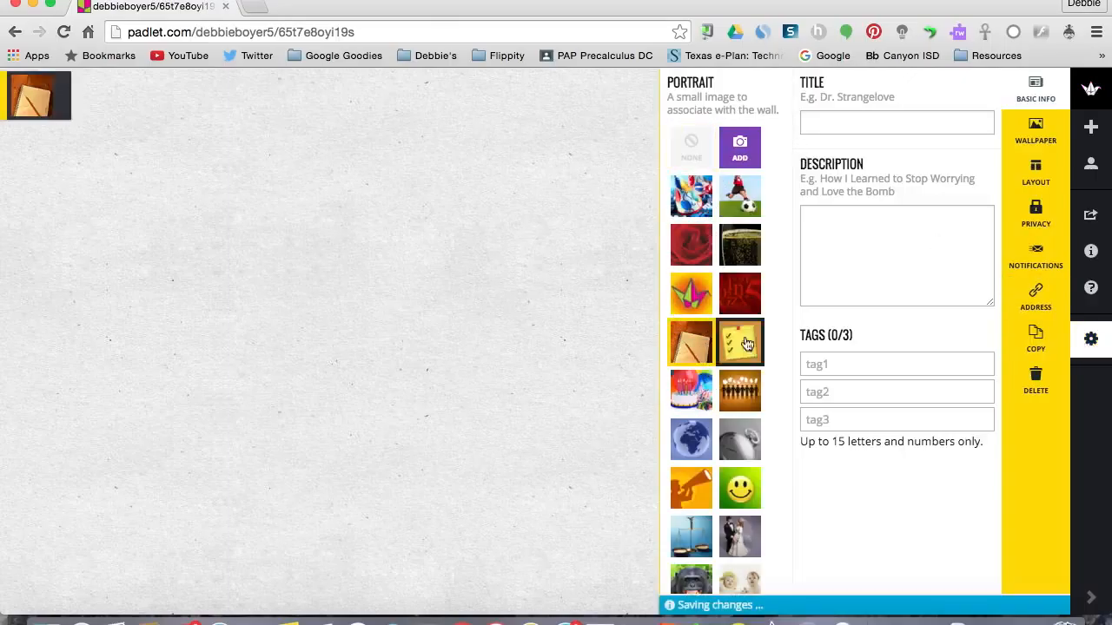
Title the padlet "Show What You Know!" and enter the description "Enter your thoughts..".
left_click(846, 125)
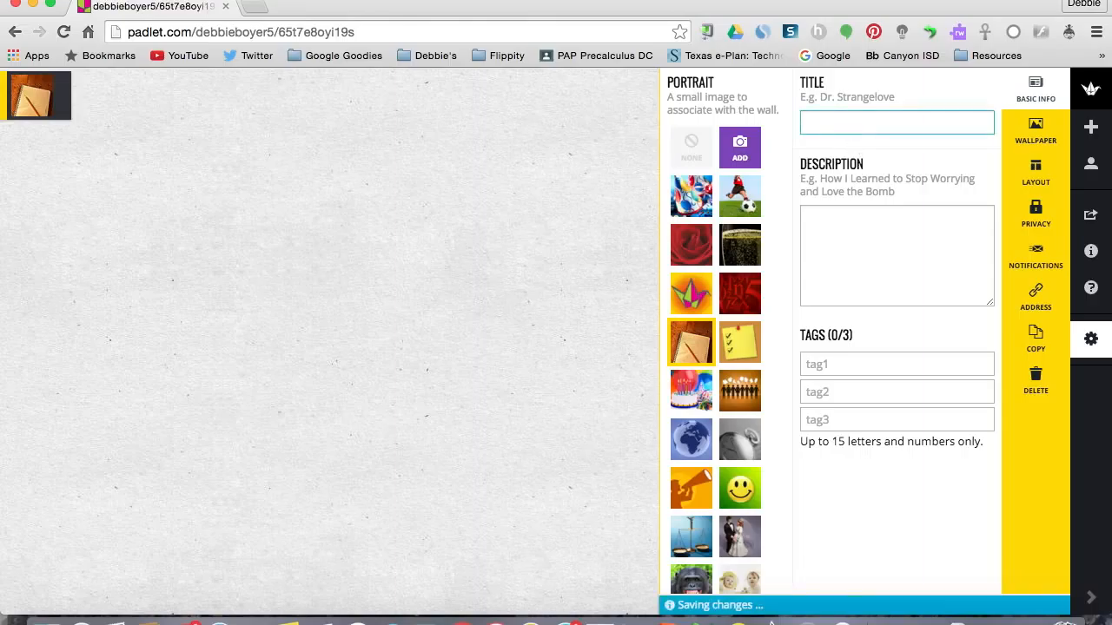
type("Show Wh")
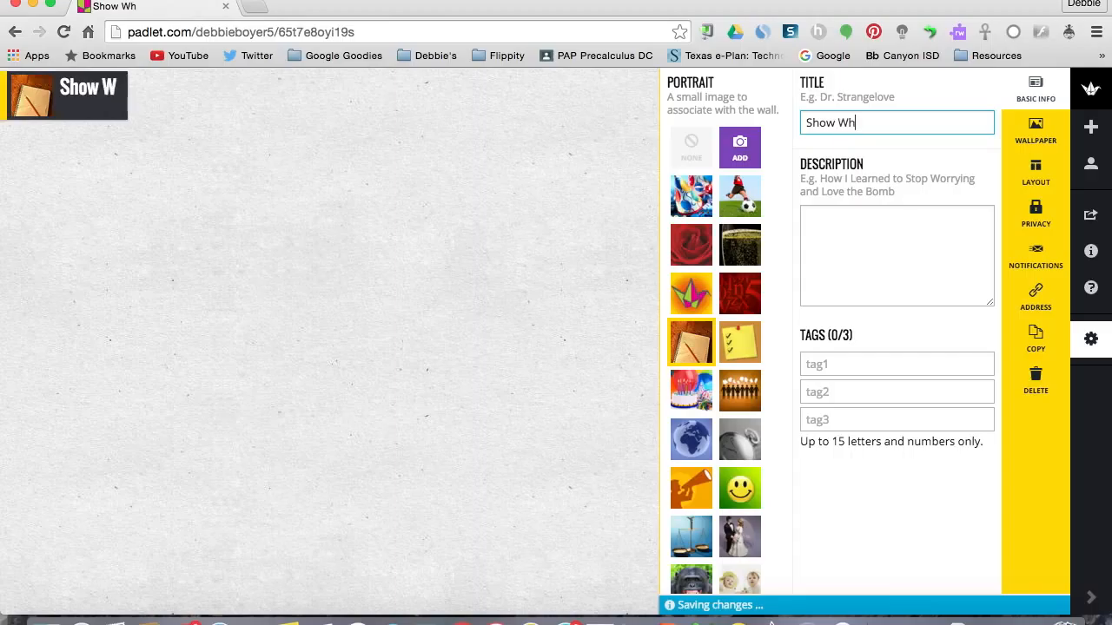
type("at You Kno")
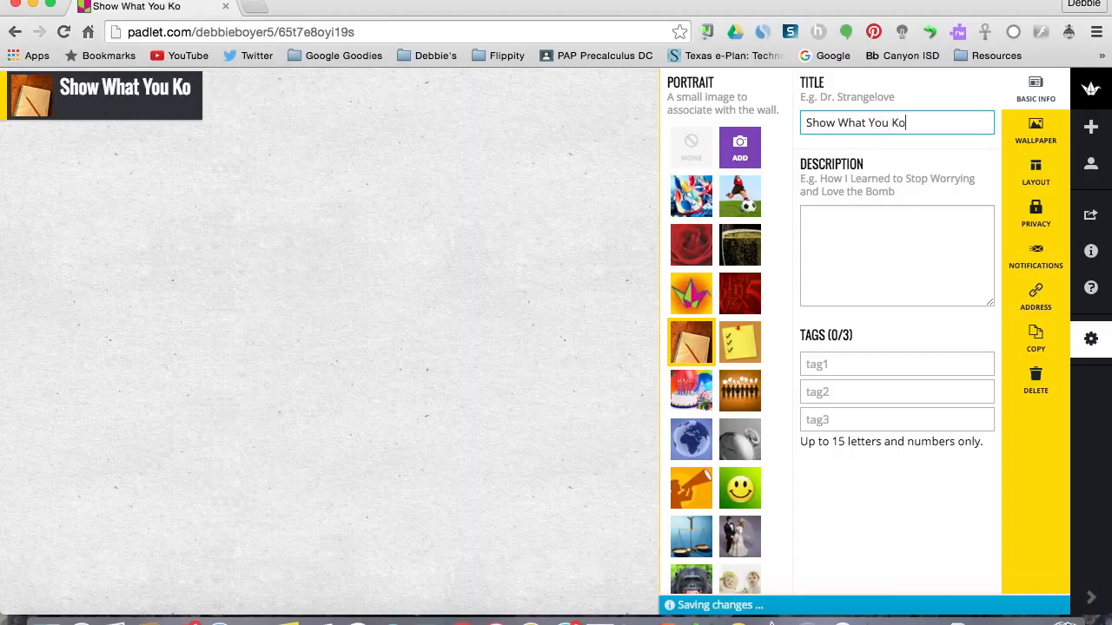
key("BackSpace")
type("now!")
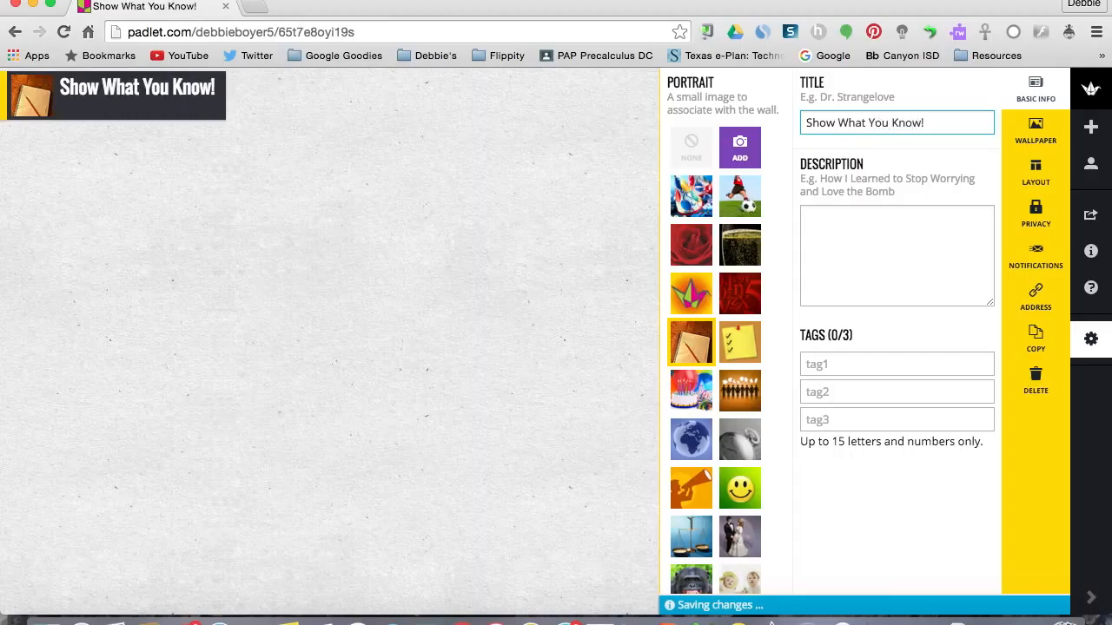
left_click(904, 244)
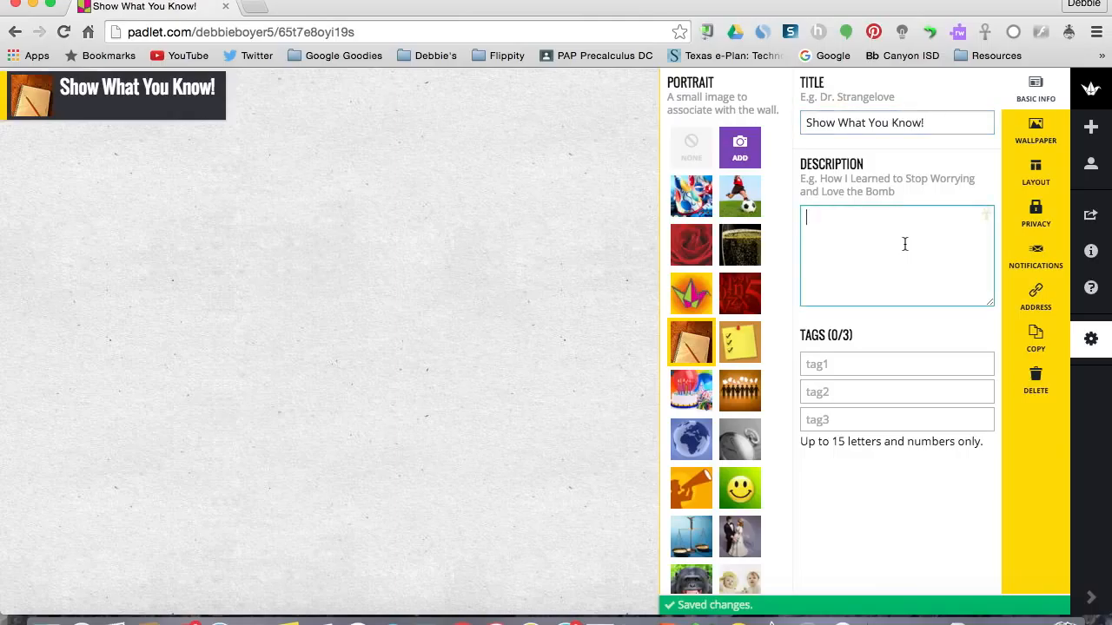
type("Ent")
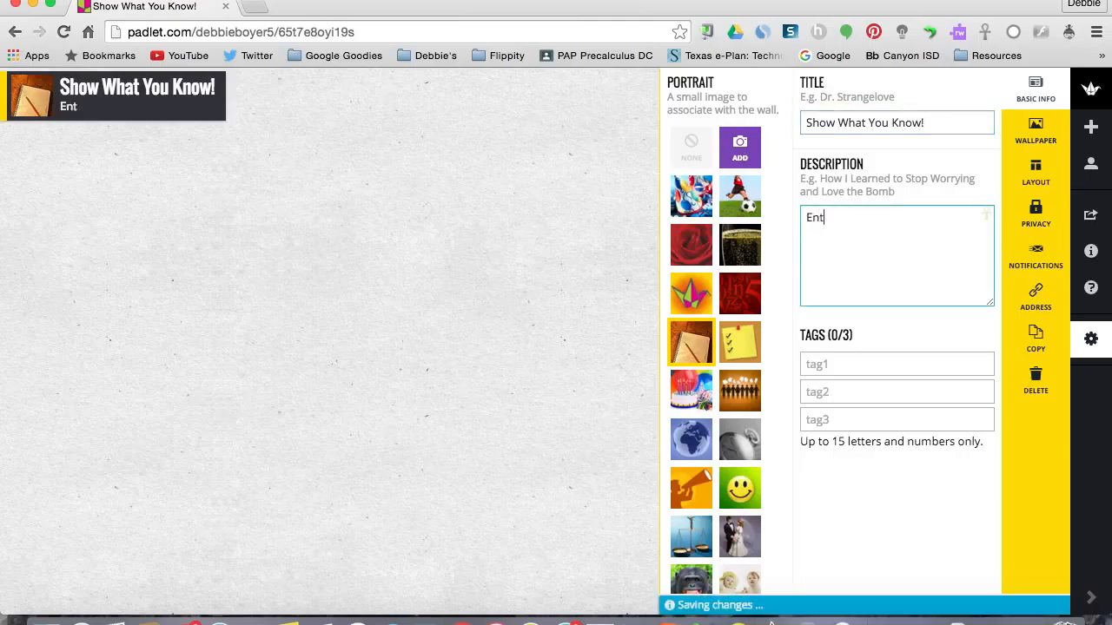
type("er your thoughts..")
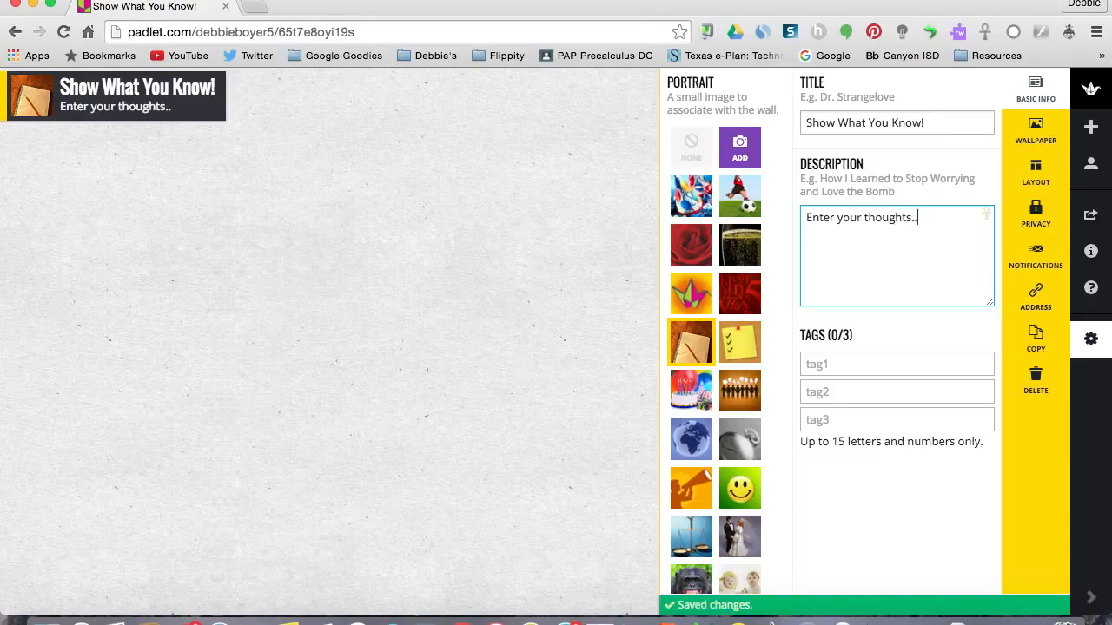
Set the padlet's wallpaper to Corkboard and its post layout to Grid.
left_click(1042, 146)
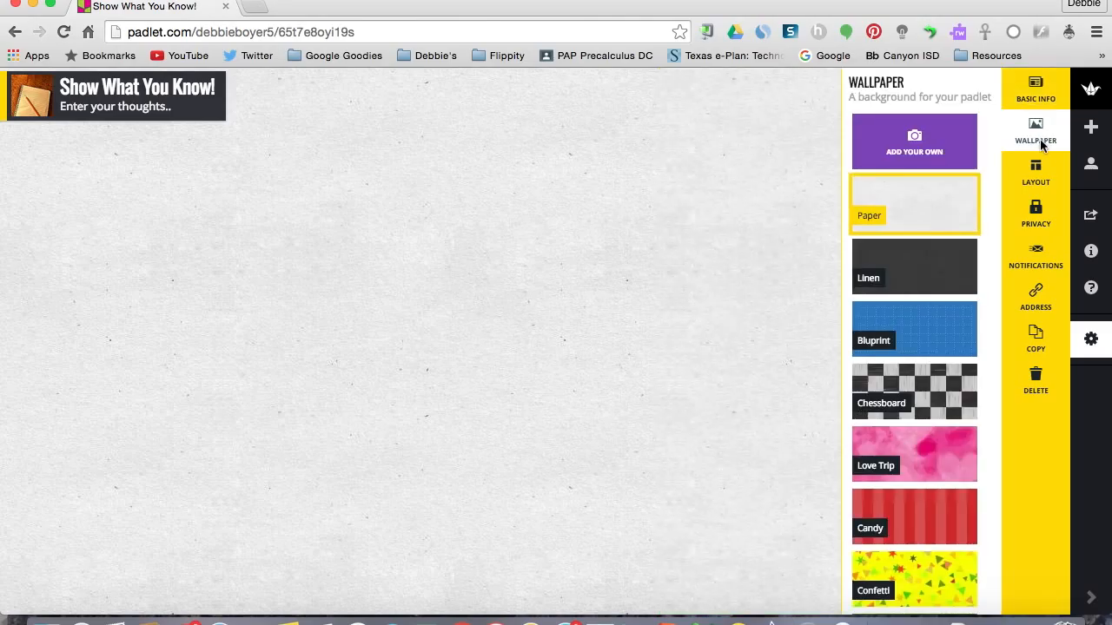
scroll(938, 456, "down", 9)
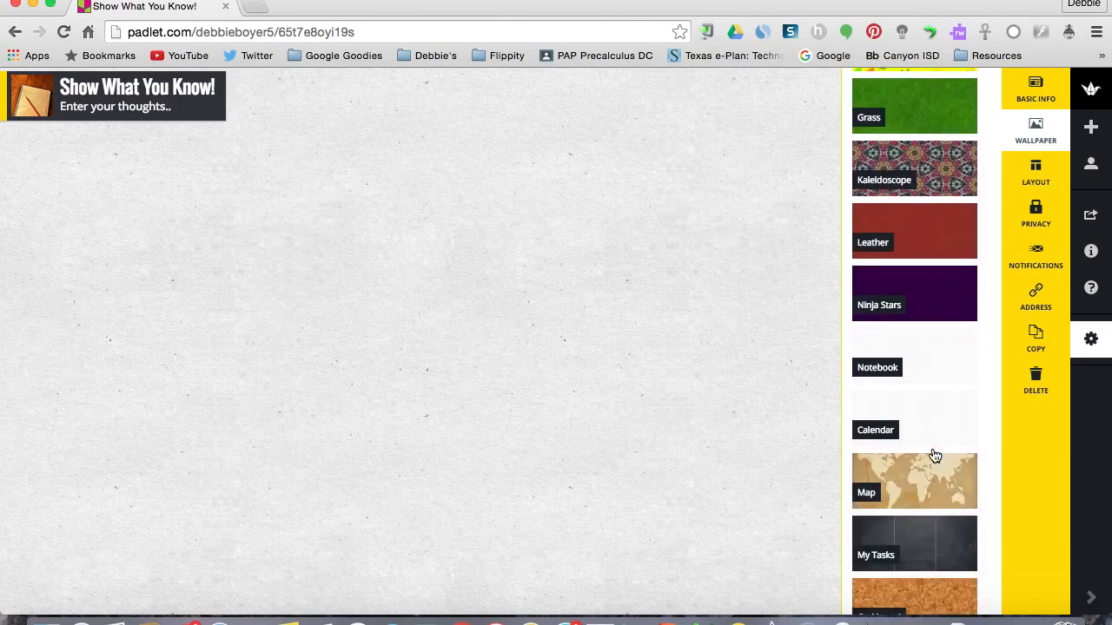
scroll(934, 456, "down", 4)
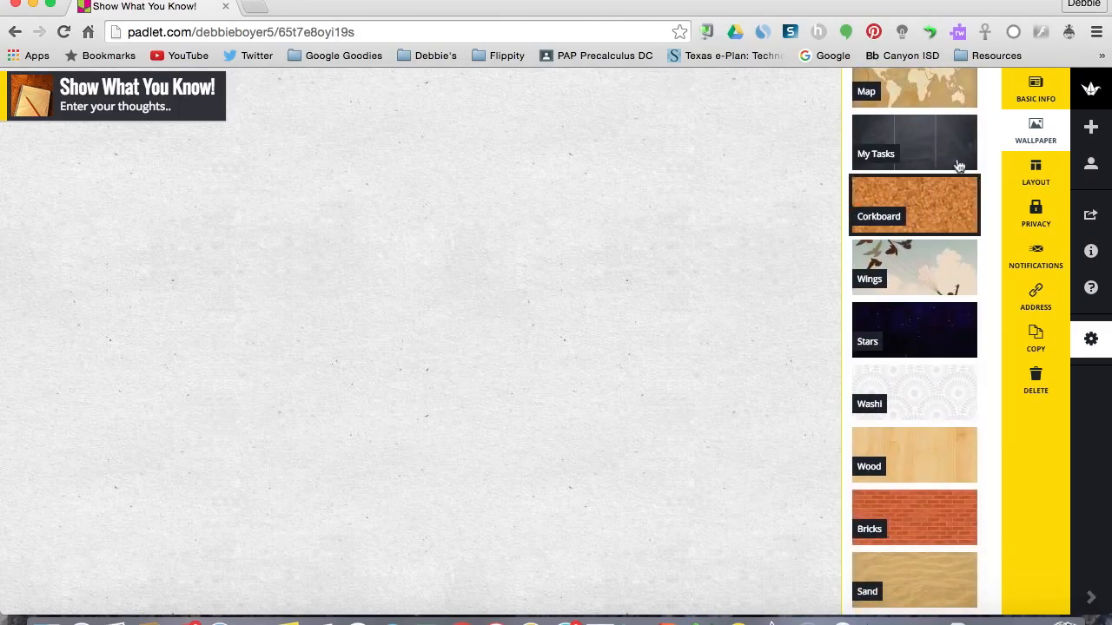
left_click(931, 205)
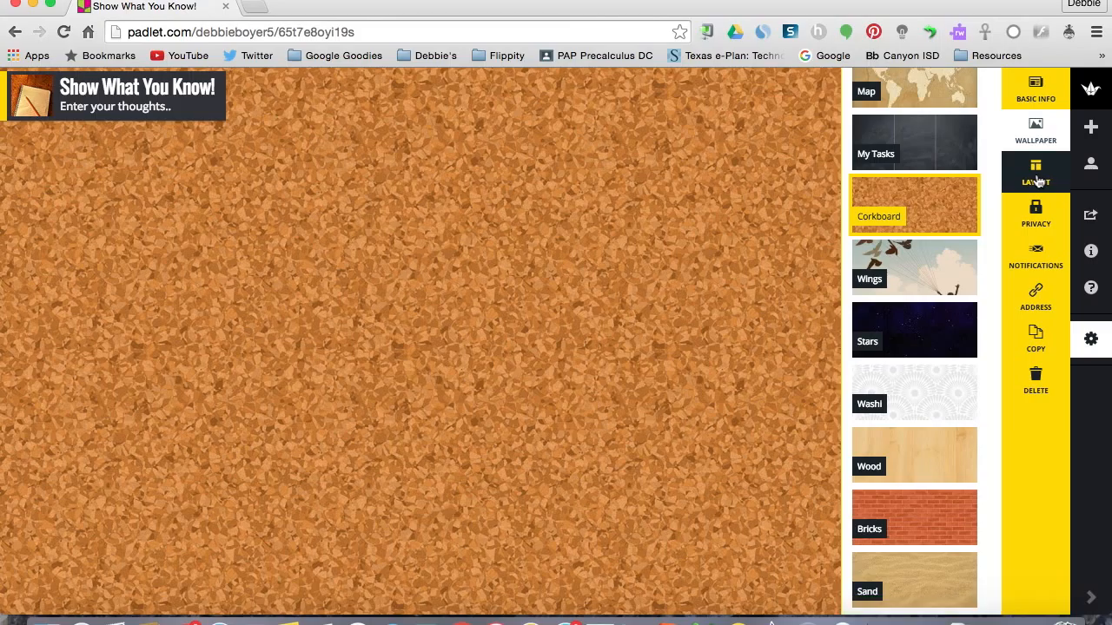
left_click(1037, 179)
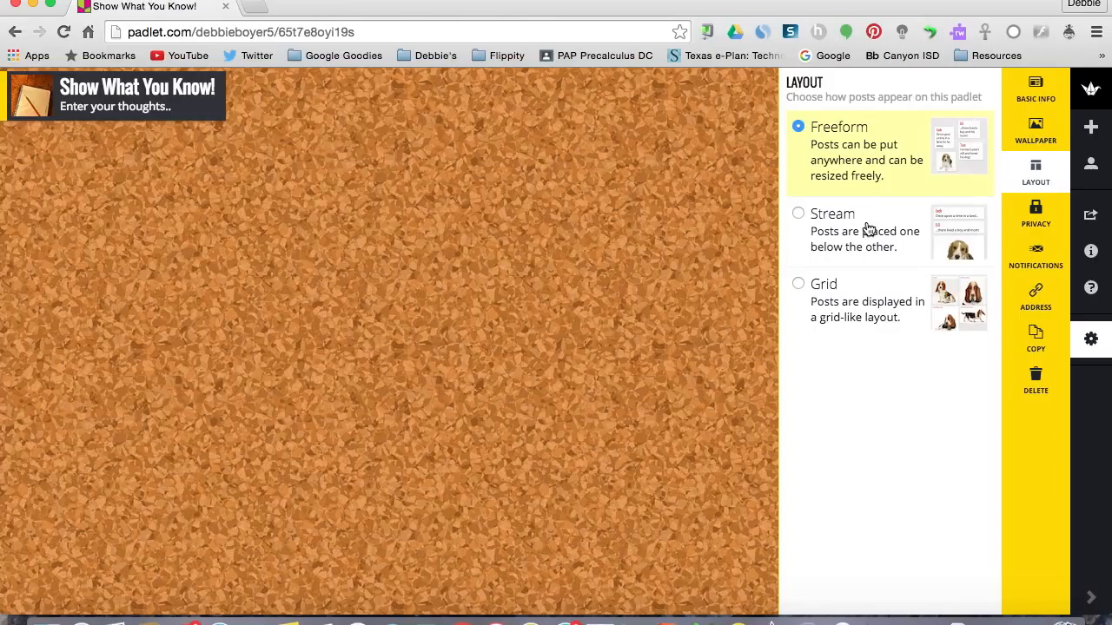
left_click(828, 298)
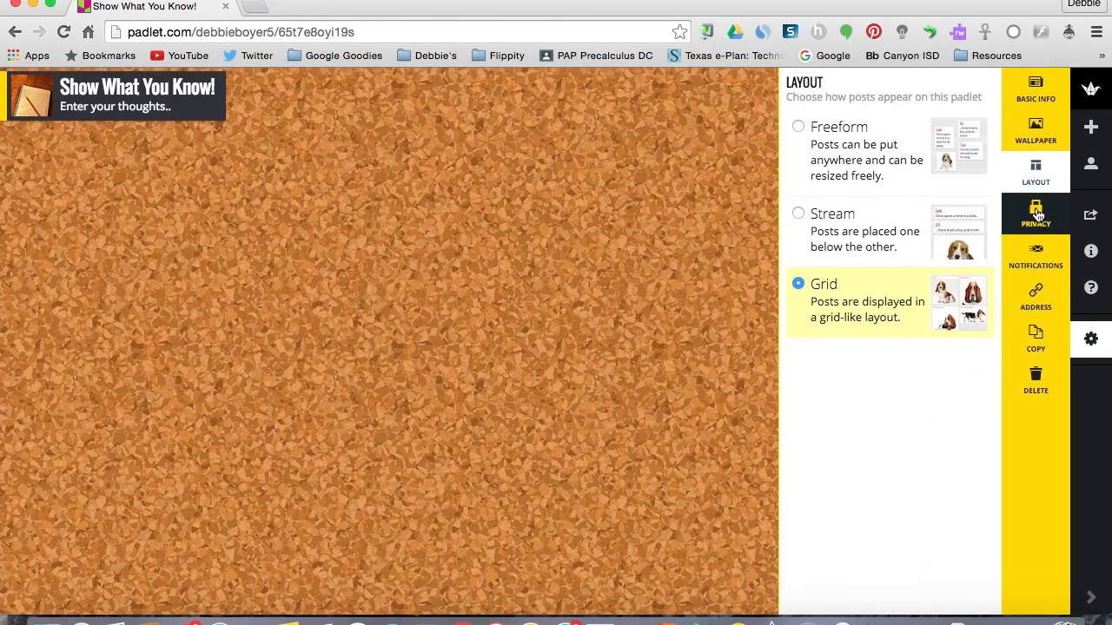
Try the Private visibility option and the Password Protected option with Can Write access in the padlet's privacy settings.
left_click(1036, 214)
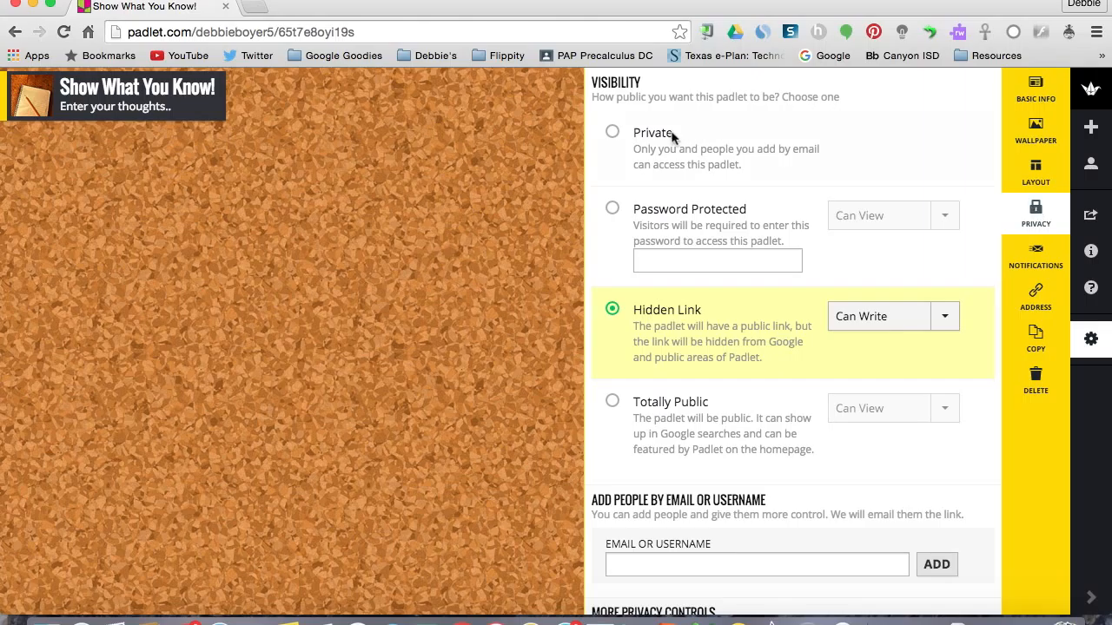
left_click(613, 135)
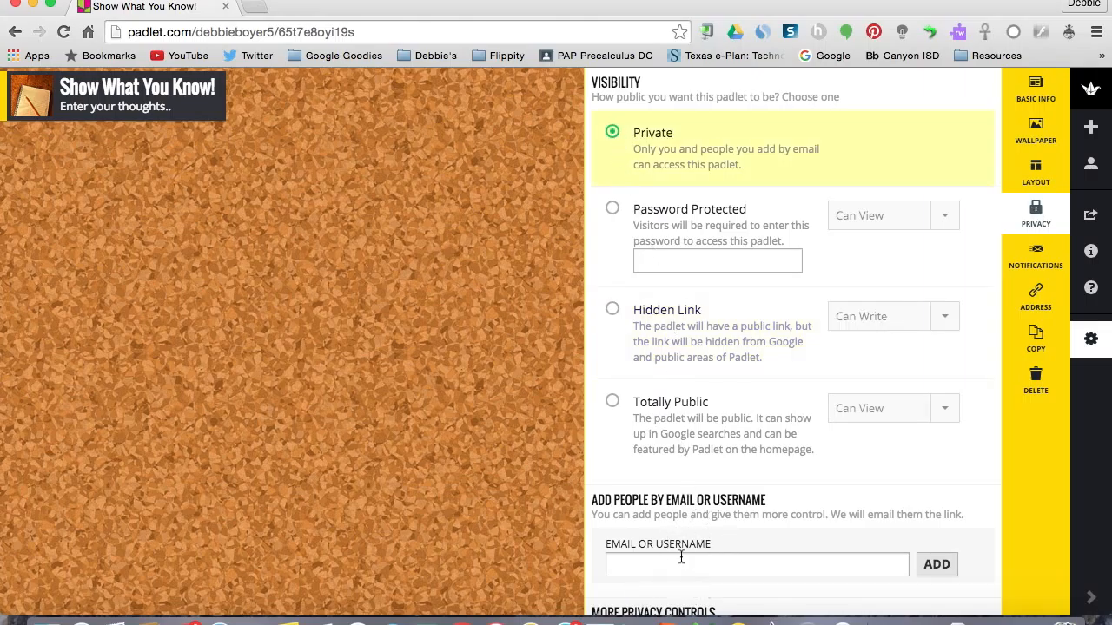
left_click(613, 212)
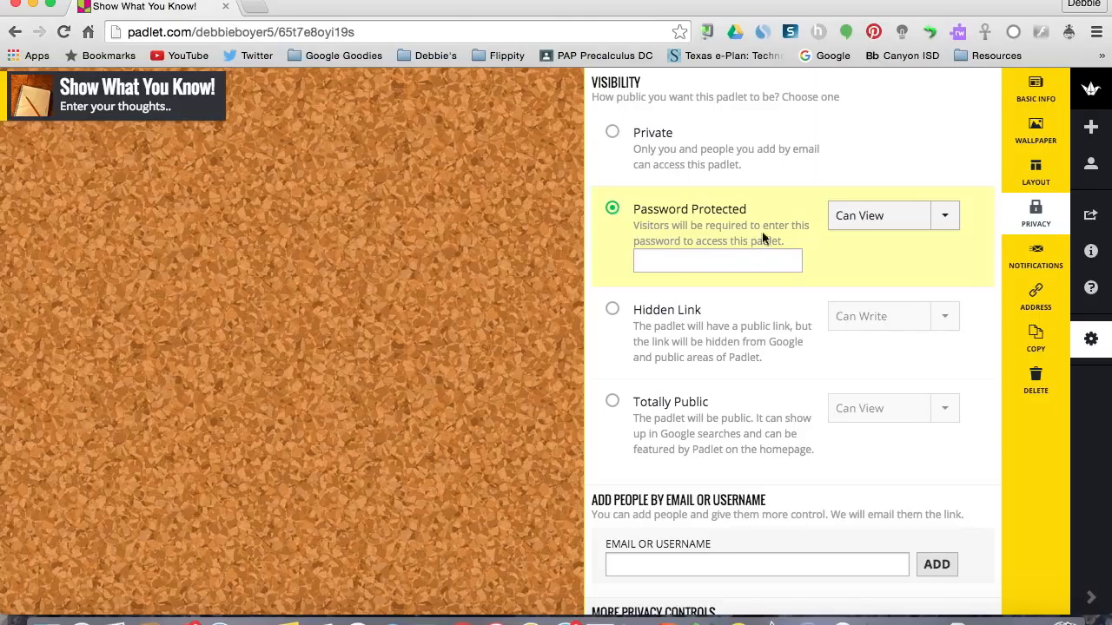
left_click(850, 227)
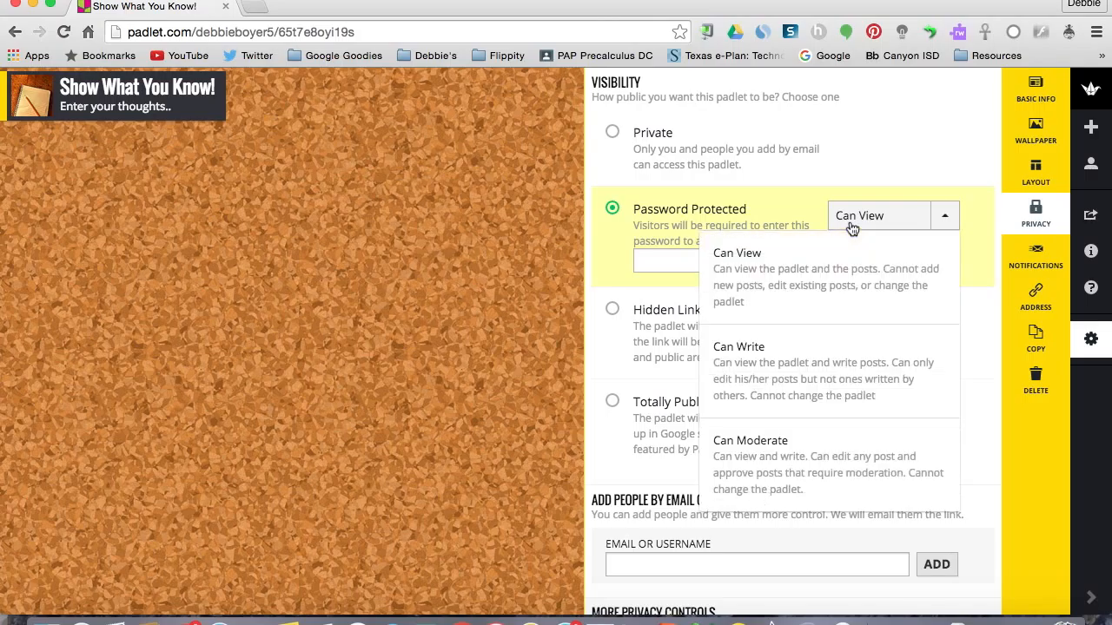
left_click(795, 366)
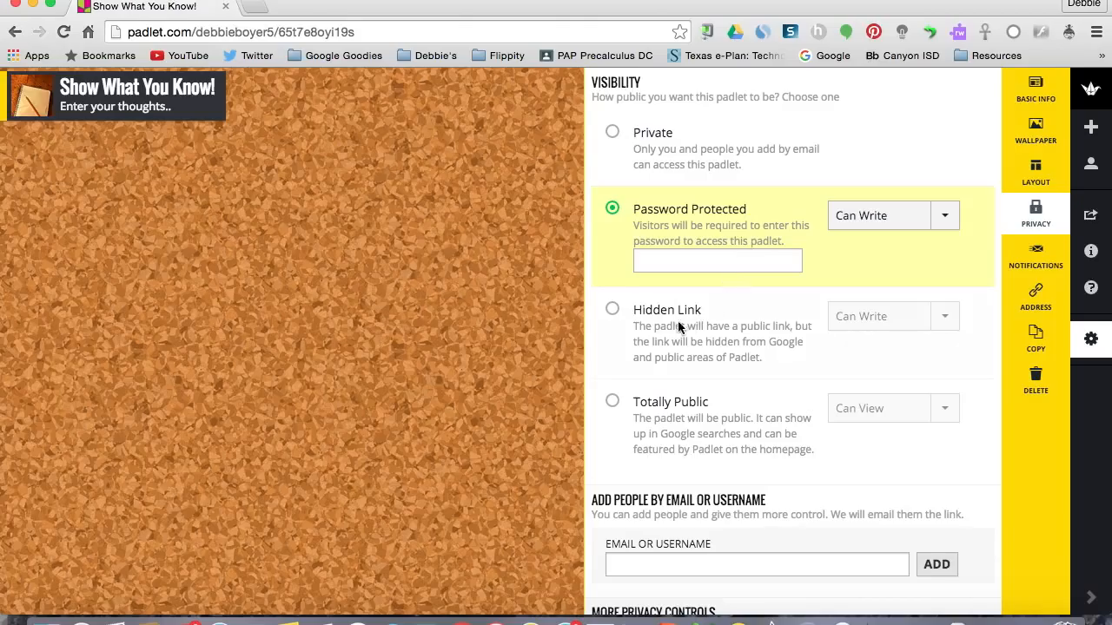
Set the padlet's visibility to Hidden Link with Can View access and submit the privacy settings.
left_click(613, 310)
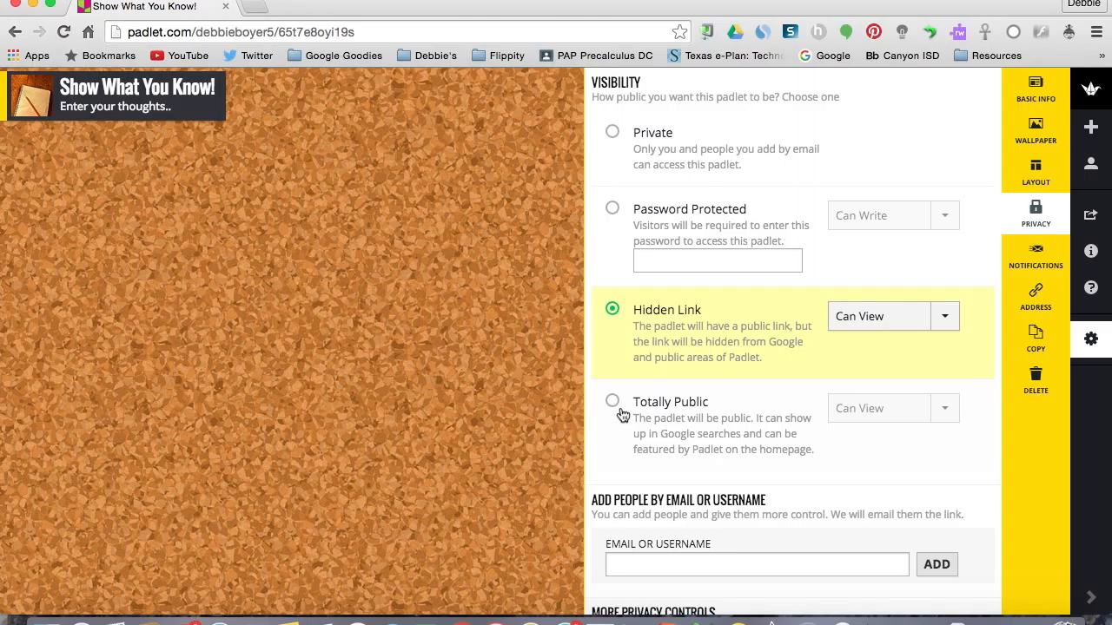
scroll(622, 415, "down", 5)
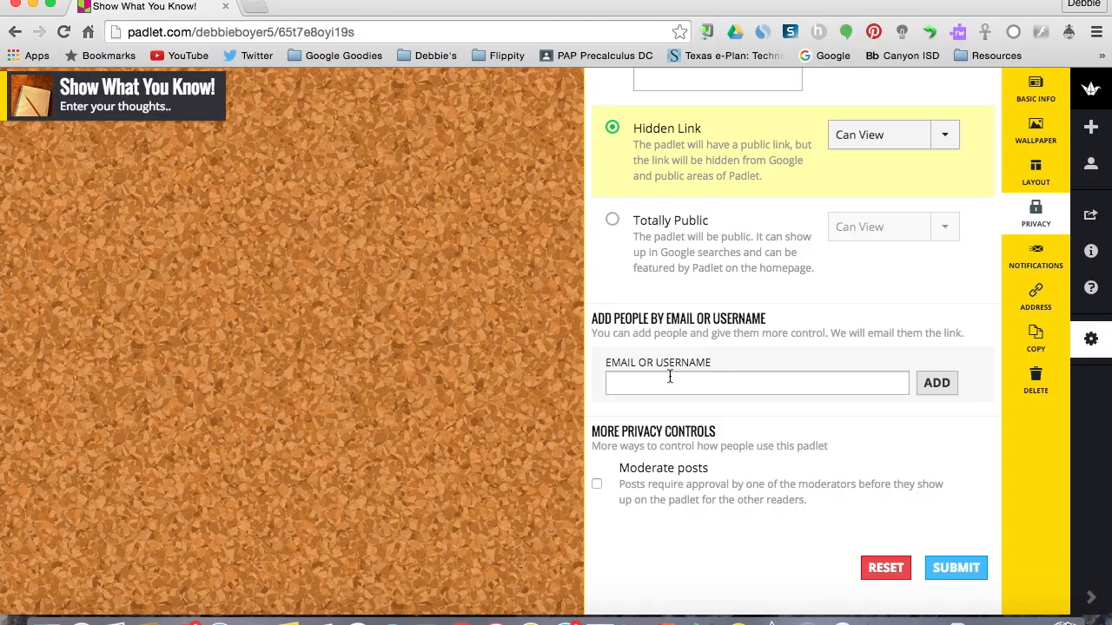
scroll(670, 376, "up", 3)
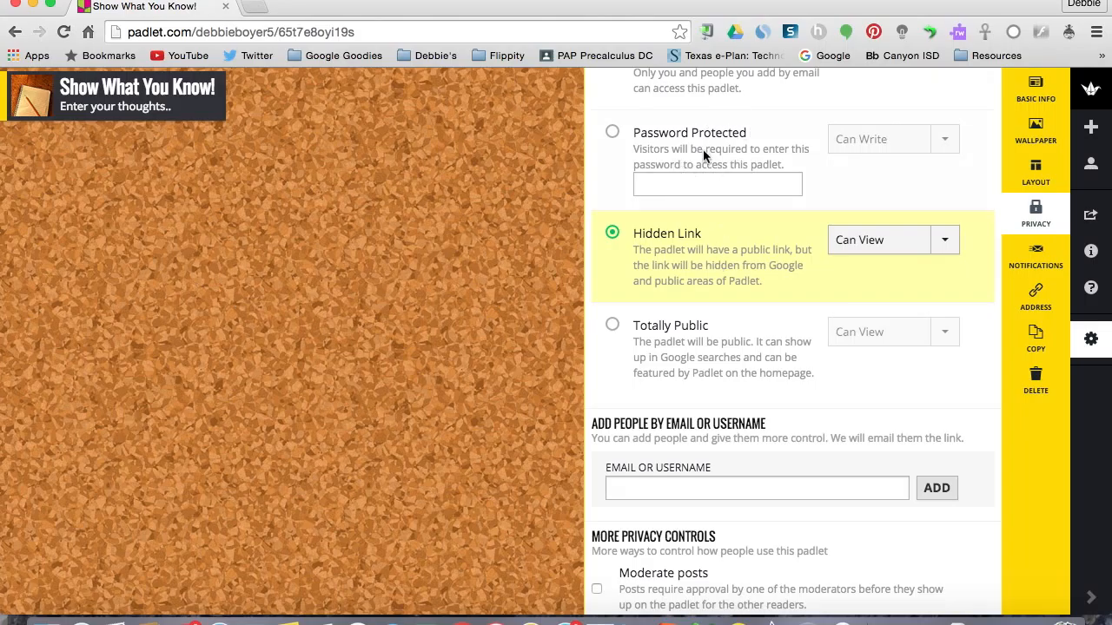
scroll(658, 461, "down", 2)
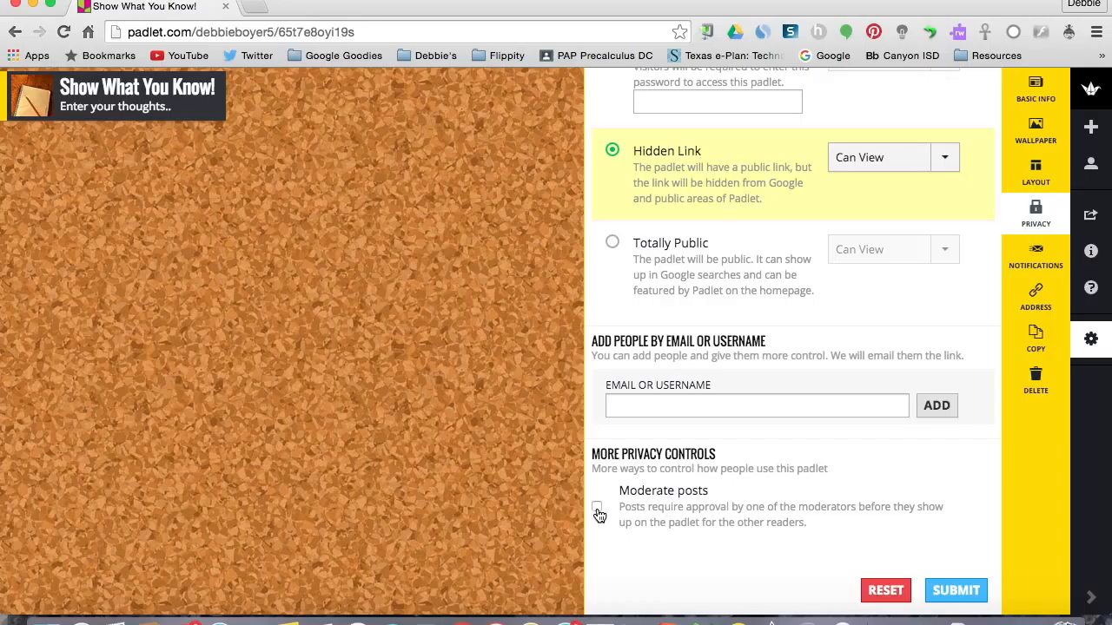
left_click(952, 599)
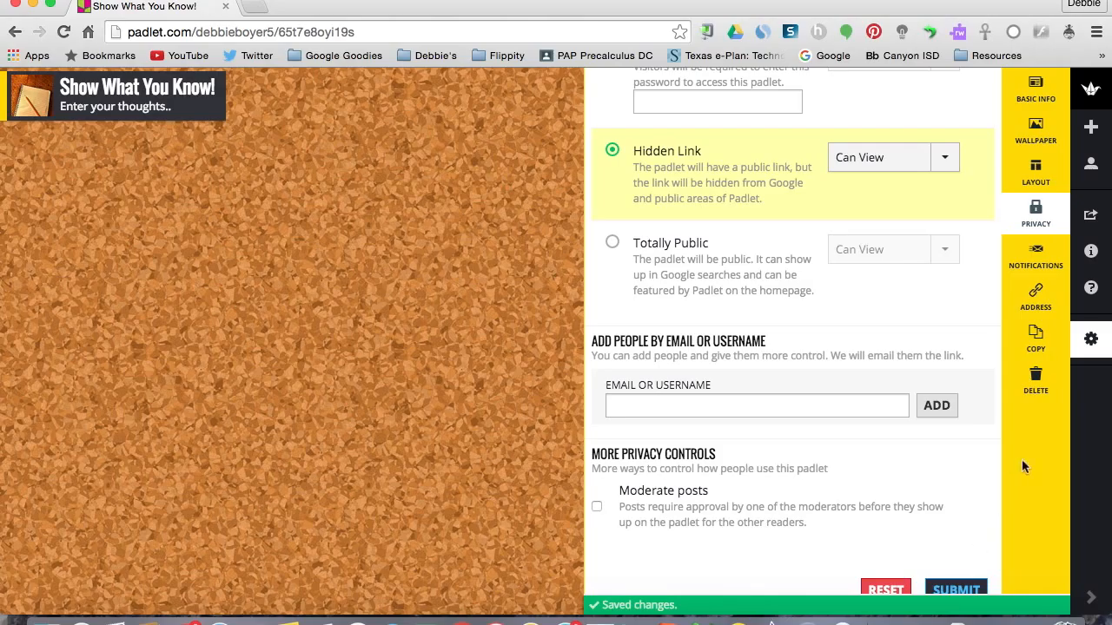
View the notification settings and set the ending of the padlet's custom address to the owner's surname in lowercase.
left_click(1039, 265)
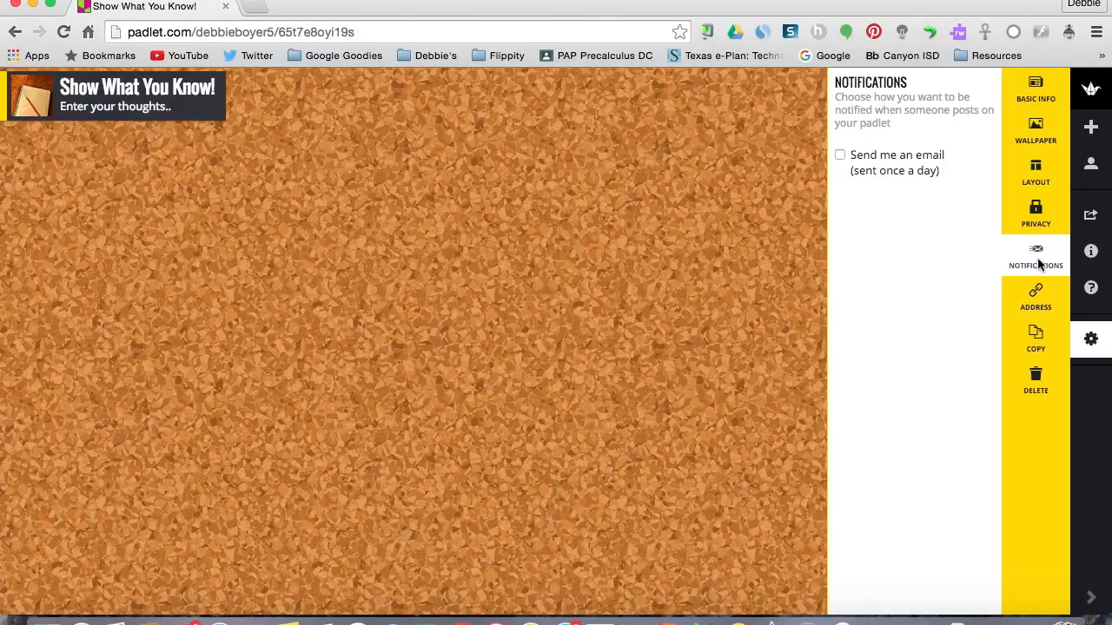
left_click(1032, 302)
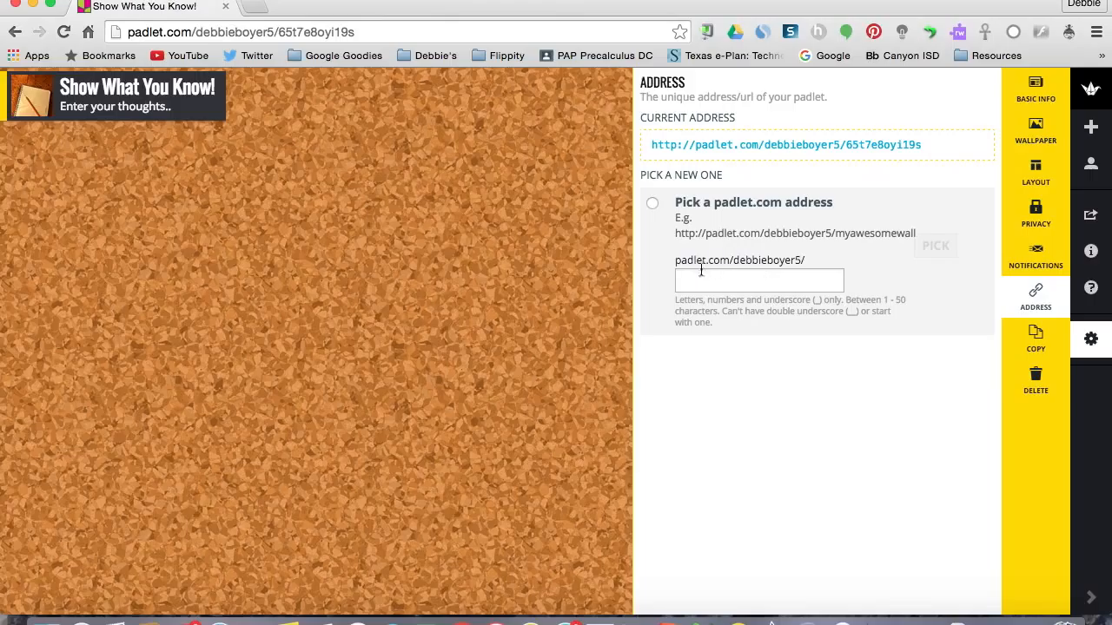
left_click(763, 278)
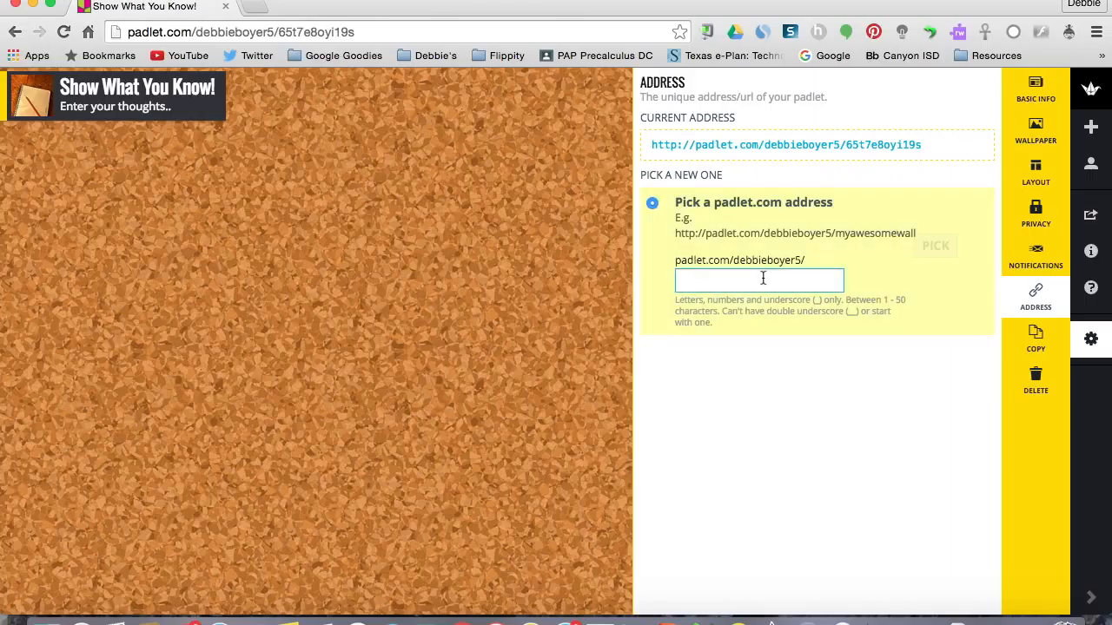
type("Mrs")
type("Boyer")
key("BackSpace")
key("BackSpace")
key("BackSpace")
key("BackSpace")
key("BackSpace")
key("BackSpace")
key("BackSpace")
key("BackSpace")
type("Boyer")
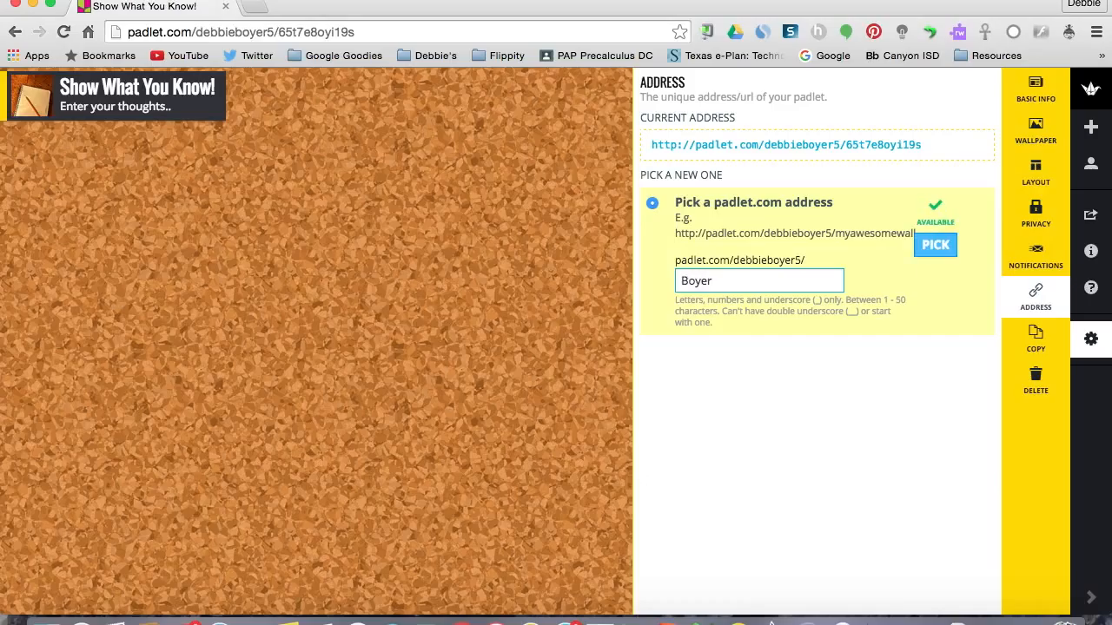
key("BackSpace")
key("BackSpace")
key("BackSpace")
key("BackSpace")
type("boyer")
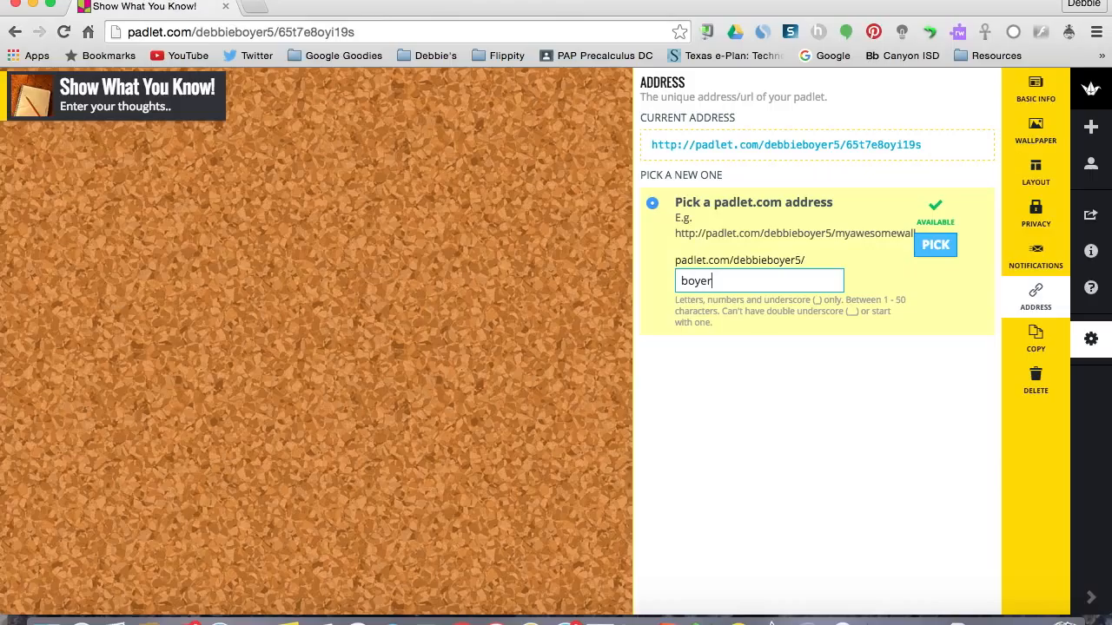
left_click(932, 246)
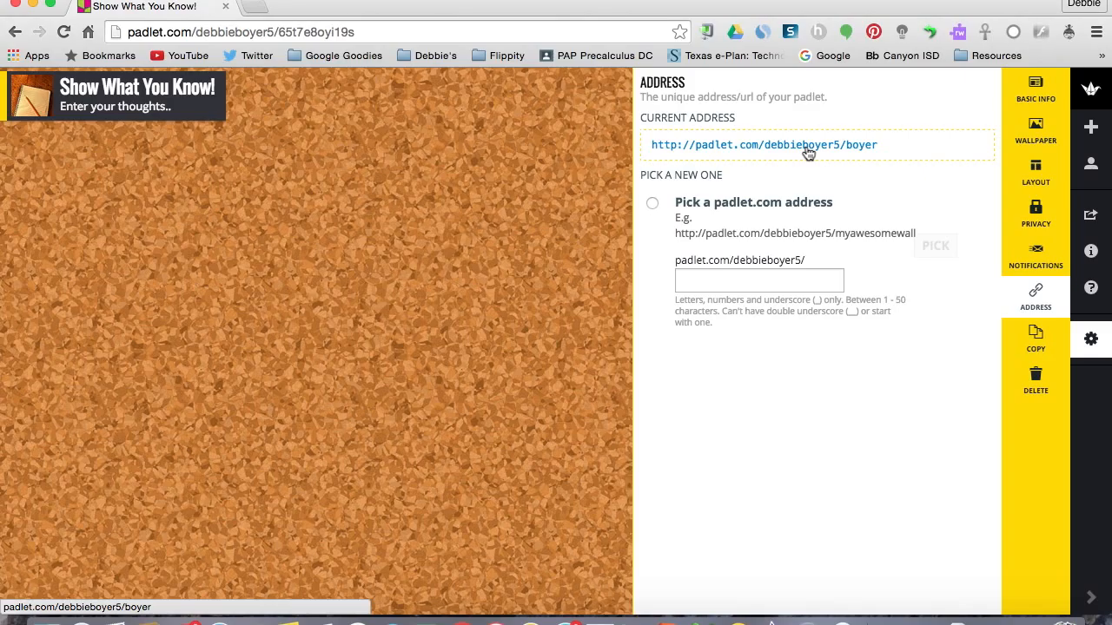
Review the padlet's copy and delete options, check its current address again, and close the settings.
left_click(1023, 340)
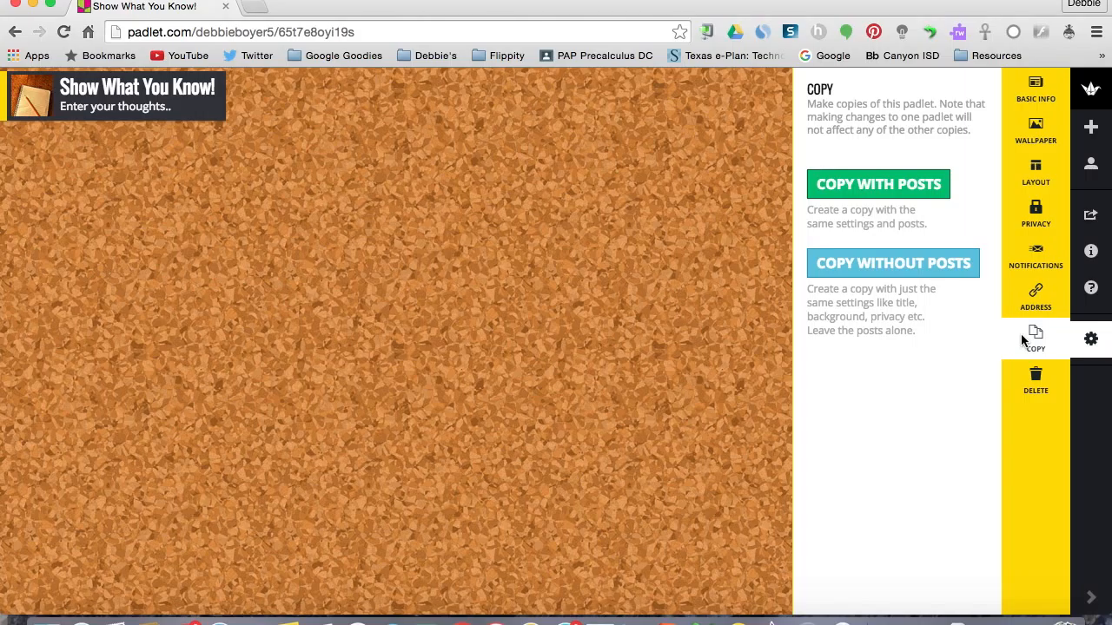
left_click(1034, 386)
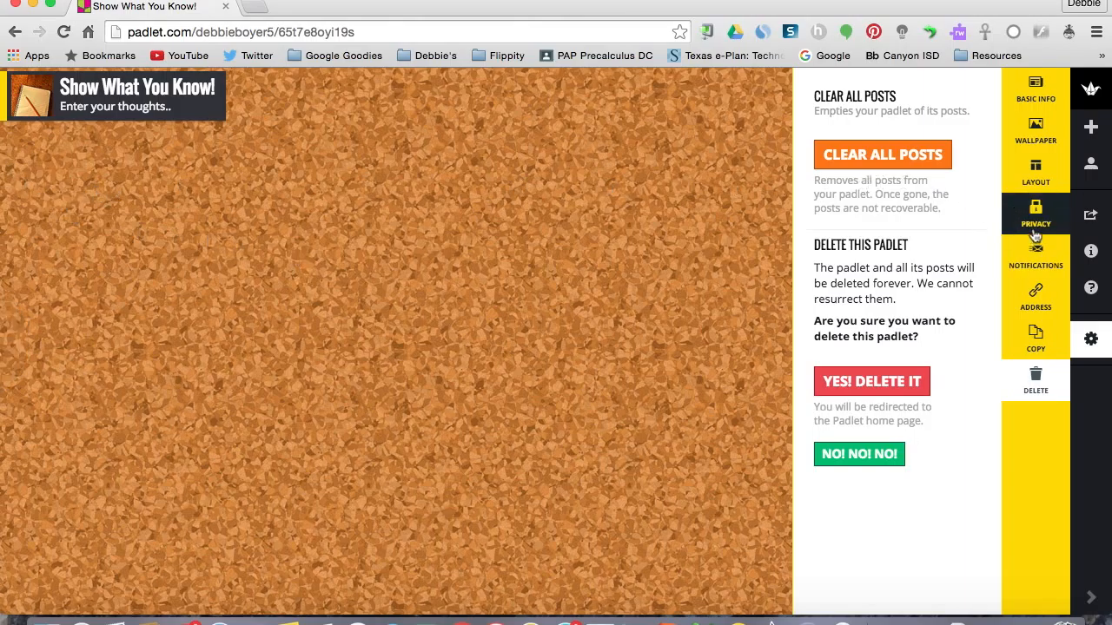
left_click(1035, 298)
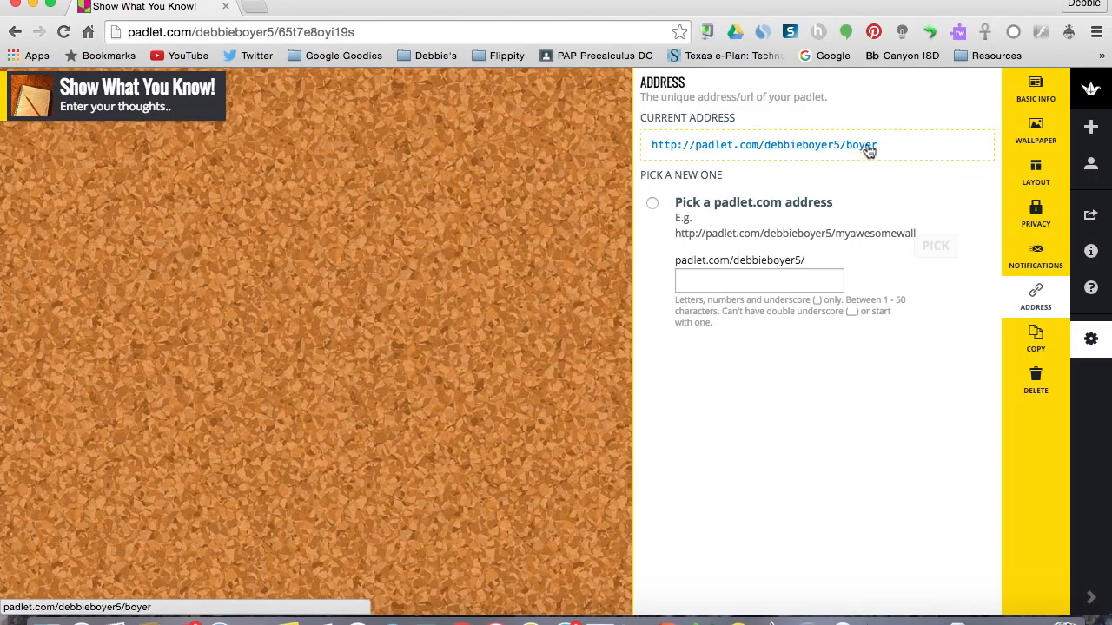
left_click(159, 202)
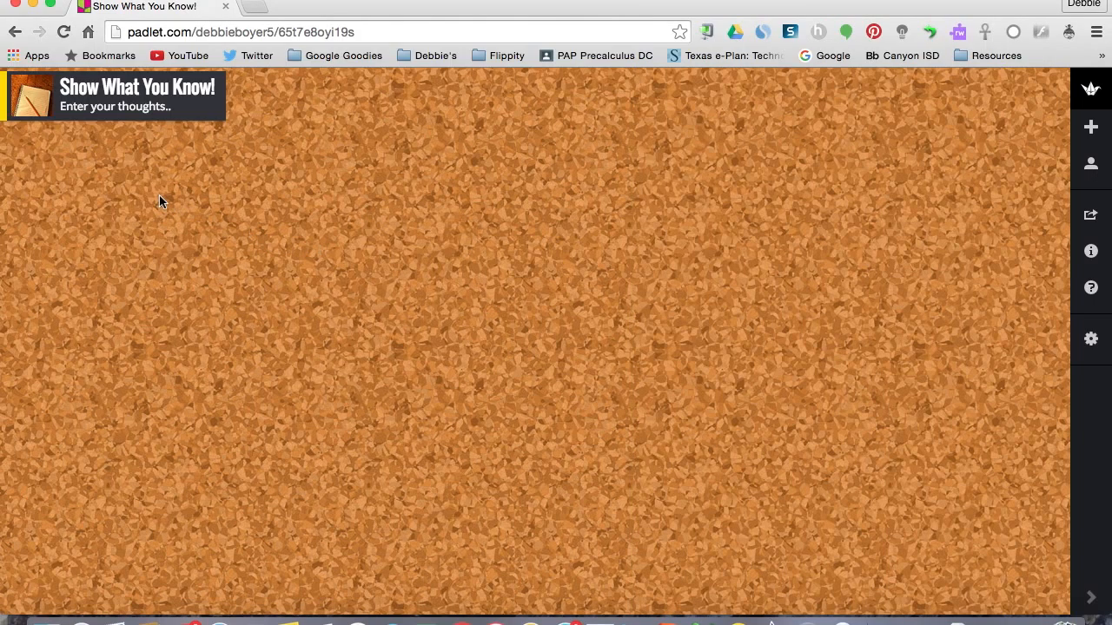
Add a post to the corkboard with the owner's first name as its title and "I think..." as its text.
double_click(159, 202)
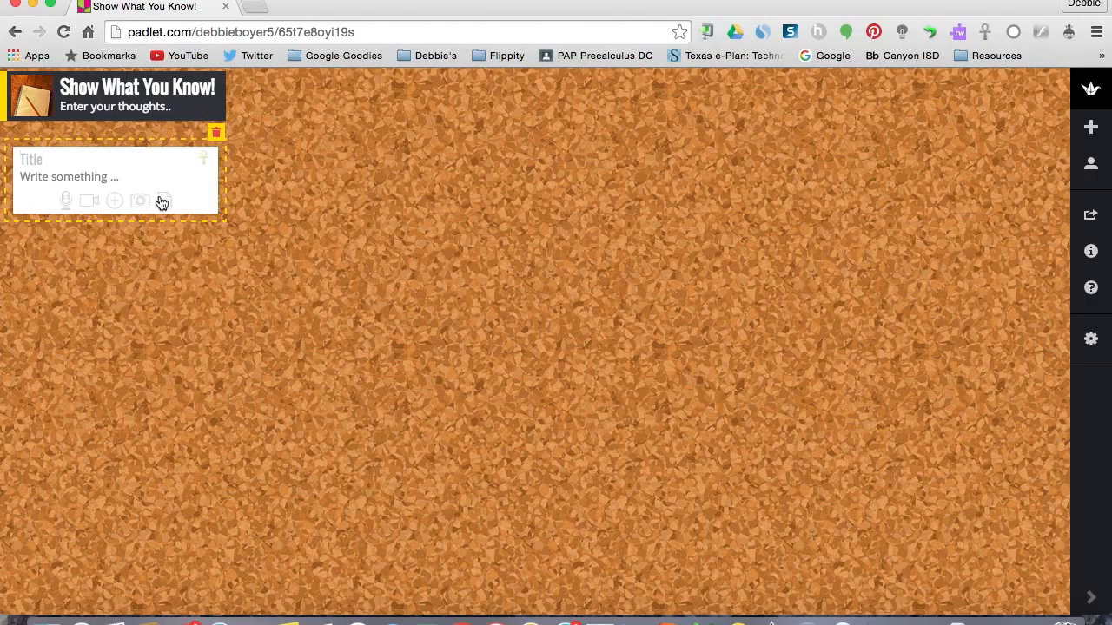
type("Debbie")
left_click(138, 179)
type("I")
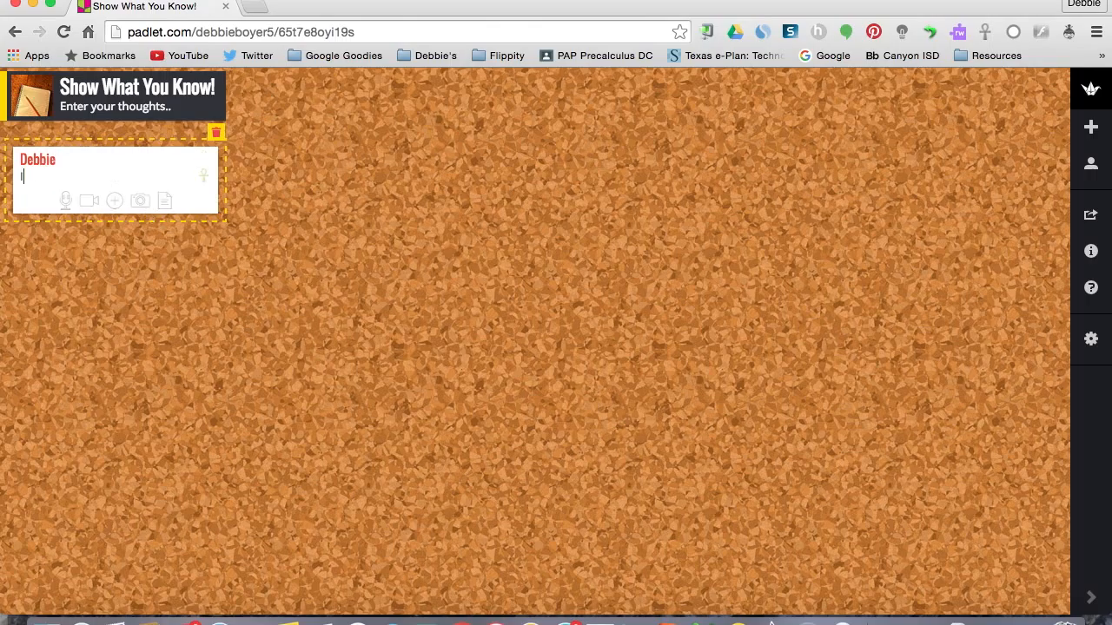
type(" think...")
left_click(133, 285)
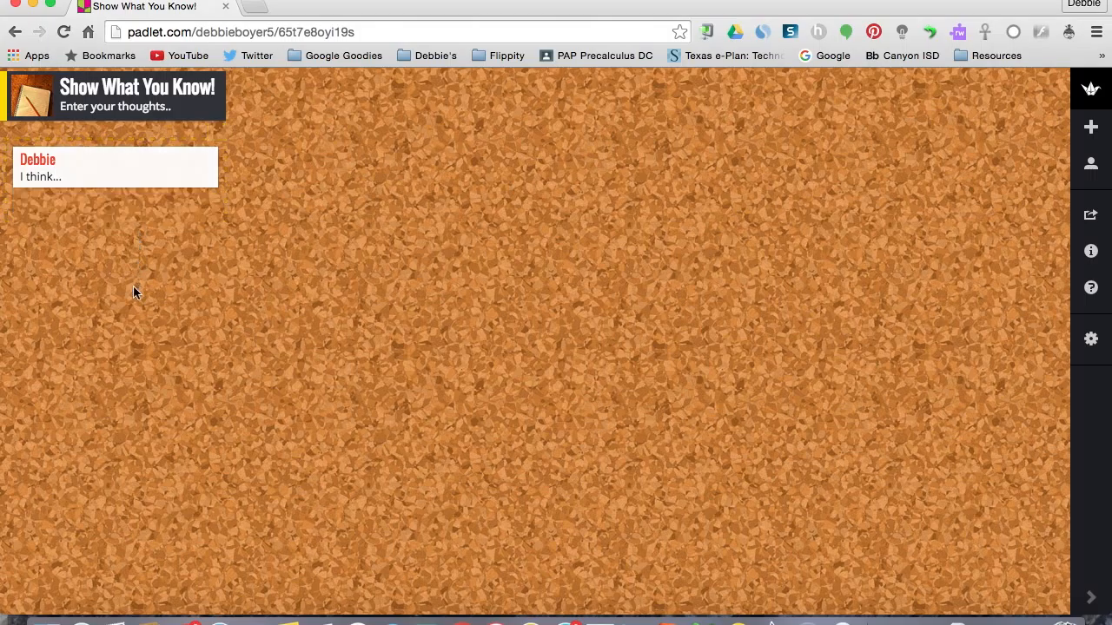
Add a second post with a student's first name as its title and "I disagree, I think.." as its text.
double_click(133, 286)
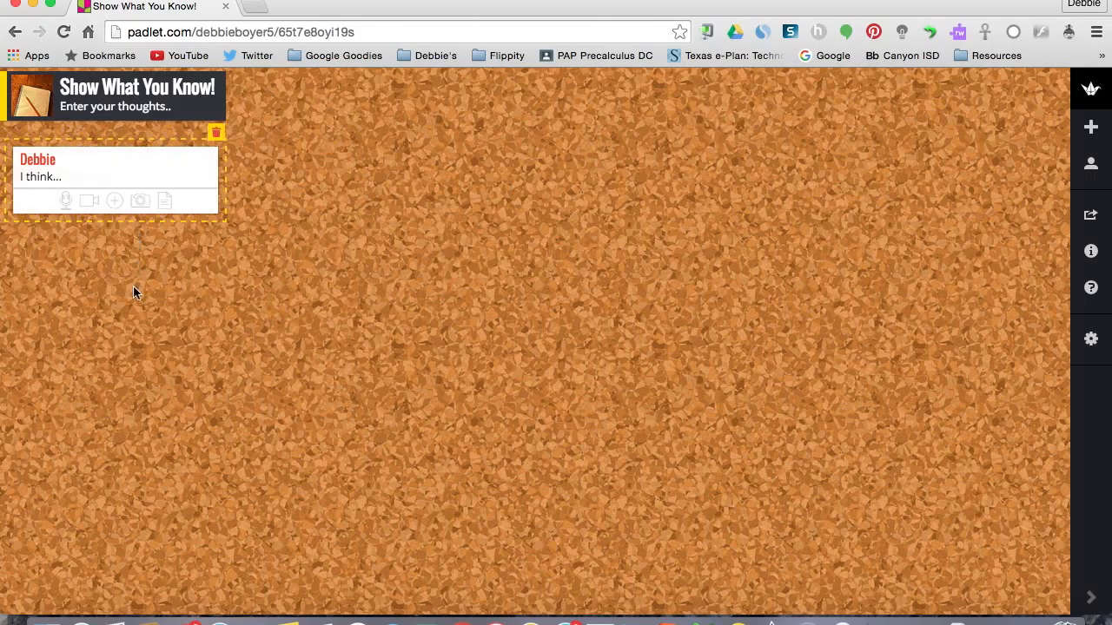
left_click(120, 153)
type("Justin")
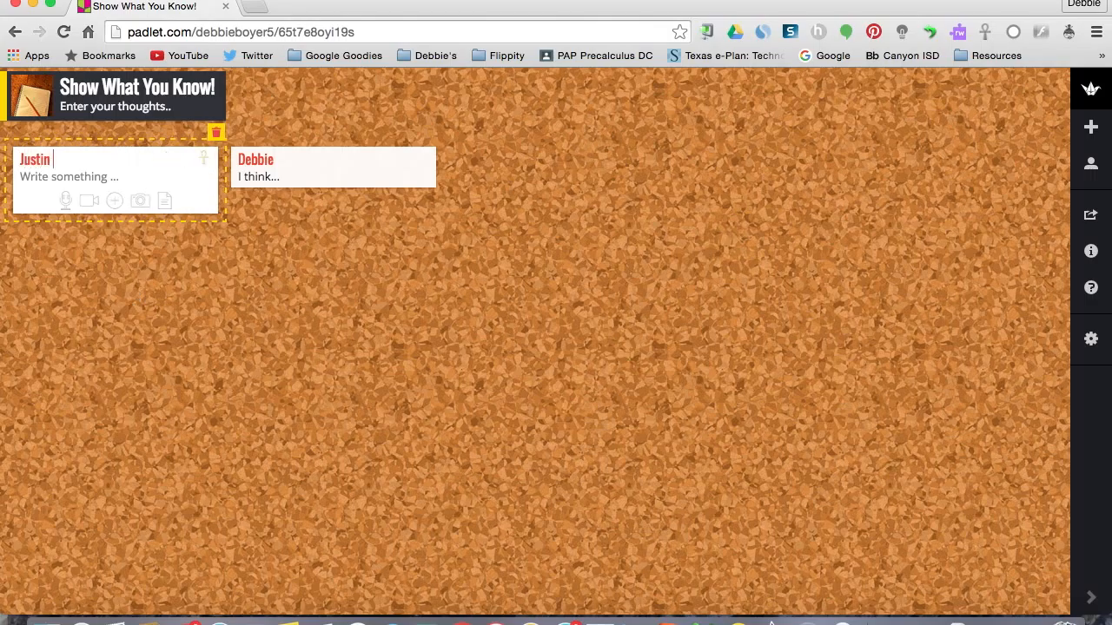
left_click(107, 180)
type("I")
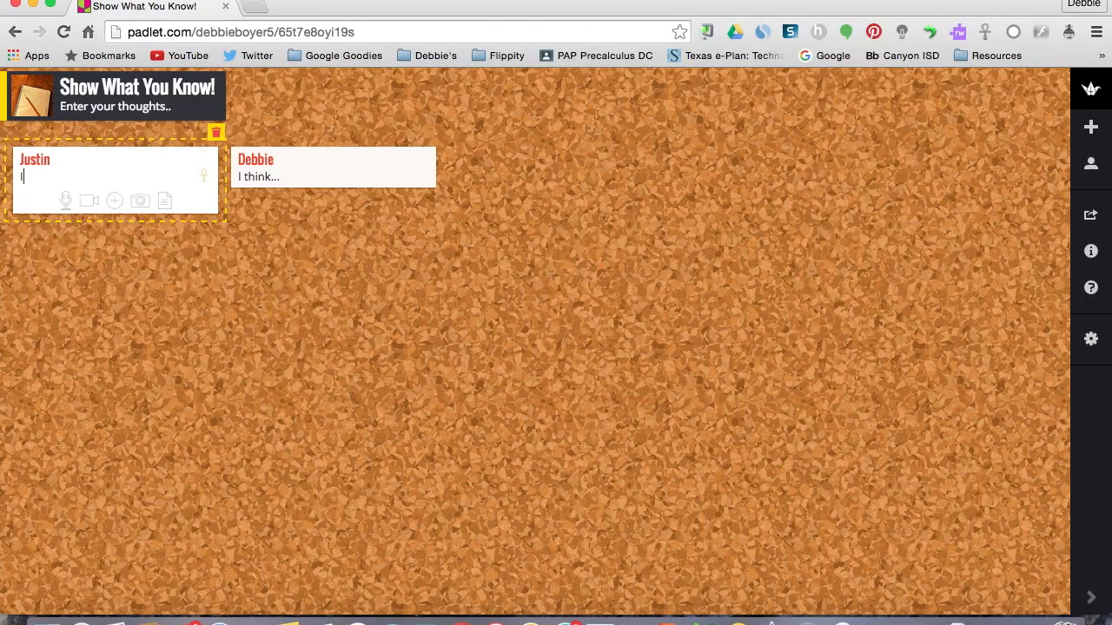
type(" disagree, I think..")
Create a third post on the corkboard and title it with another student's first name.
double_click(125, 272)
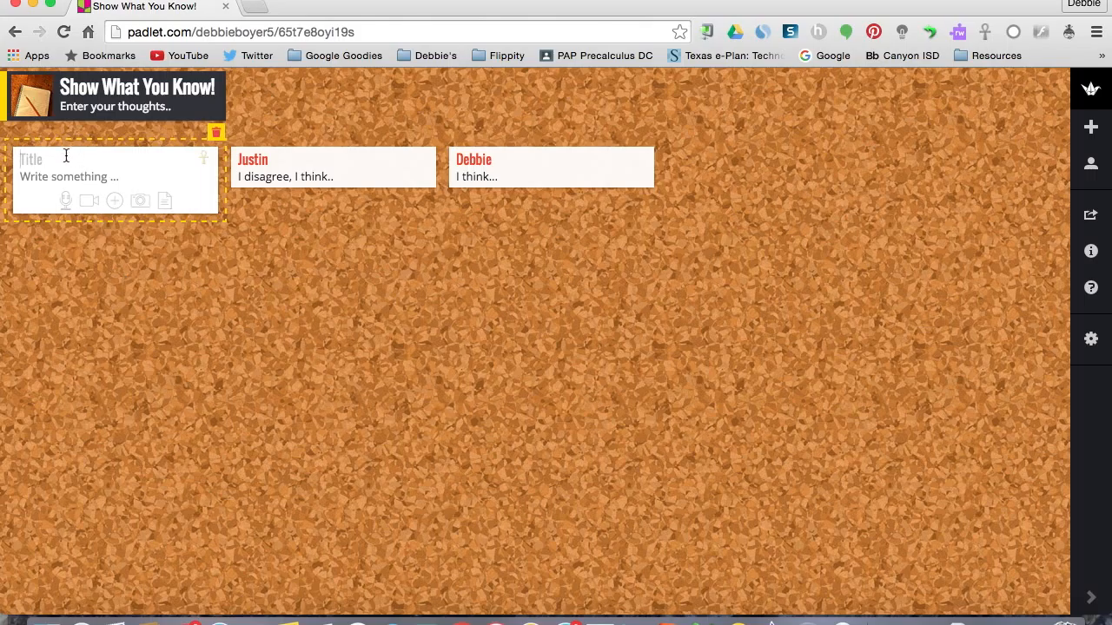
type("Kim")
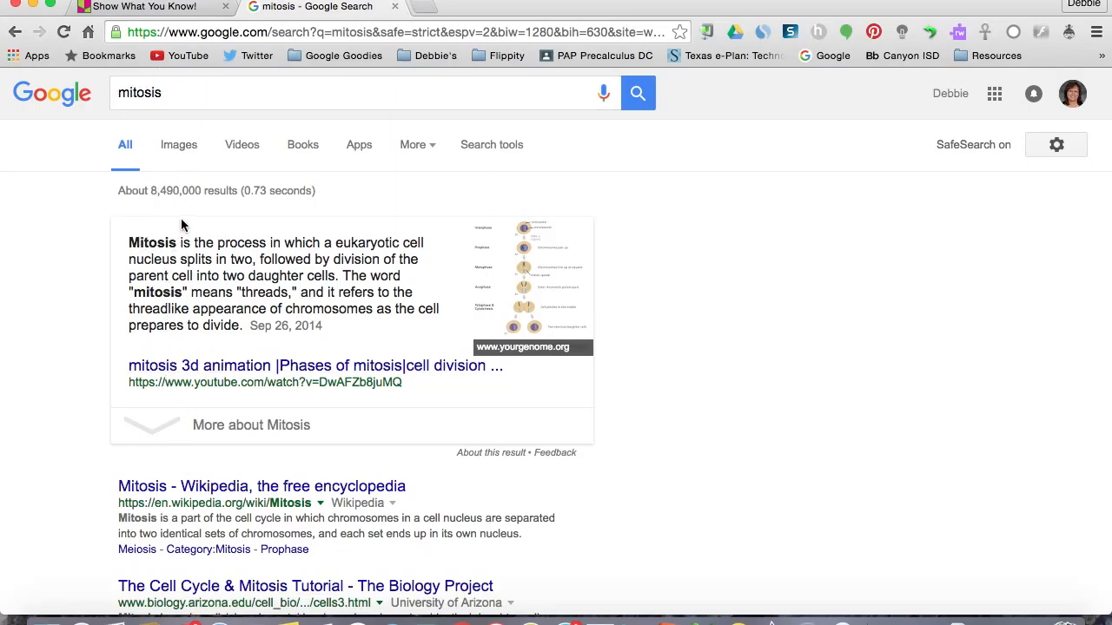
In the Google results for mitosis, show the images and open the preview of the dreamstime.com MITOSIS phases diagram.
left_click(179, 148)
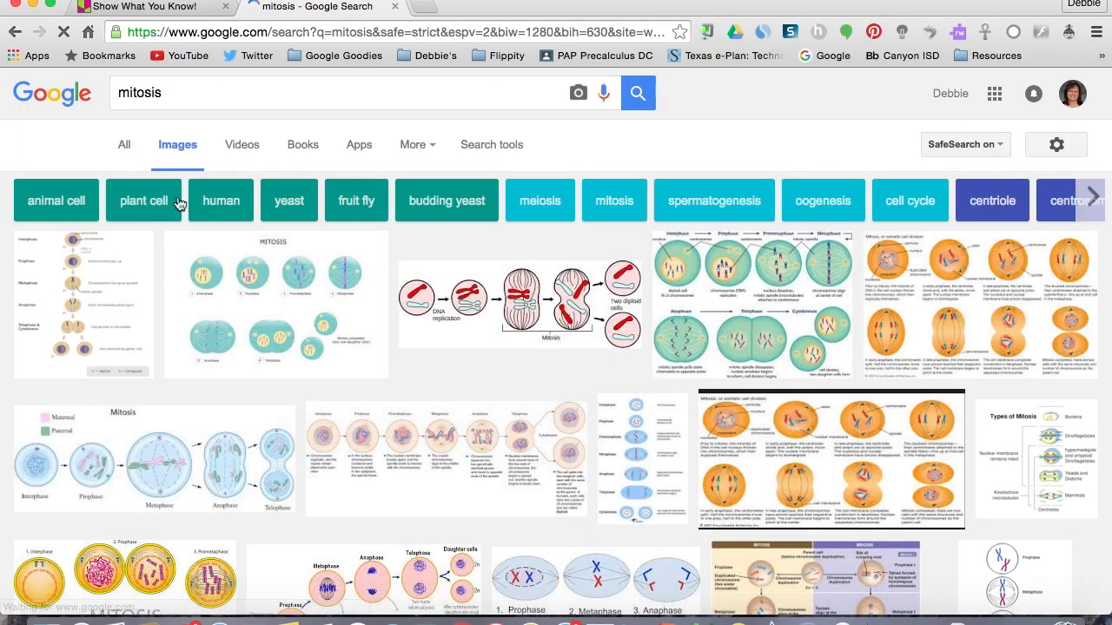
scroll(163, 449, "down", 2)
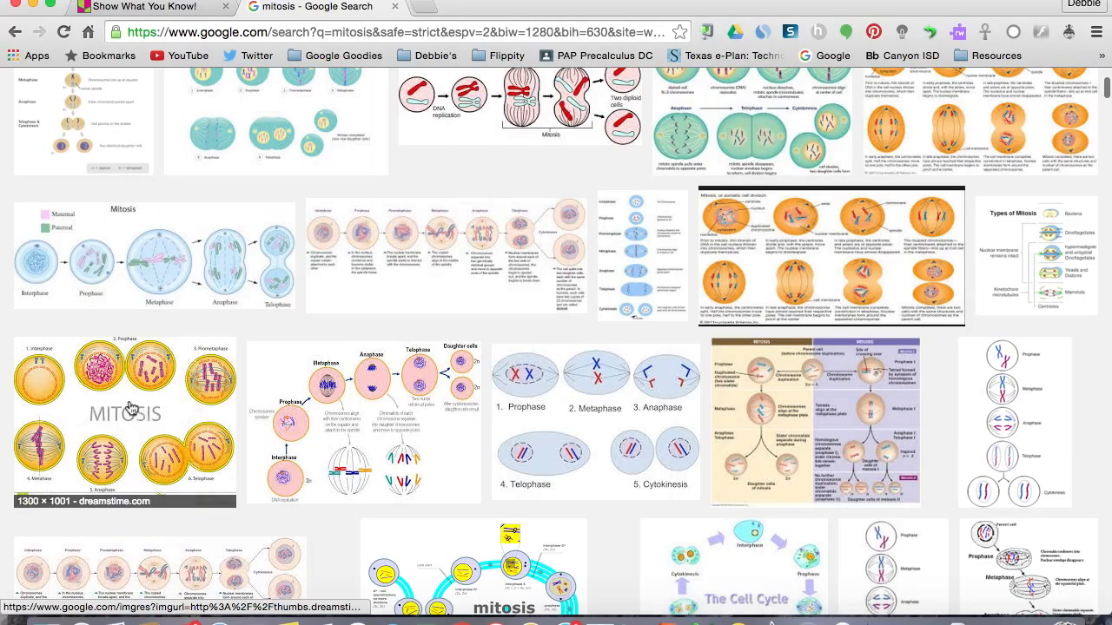
left_click(128, 408)
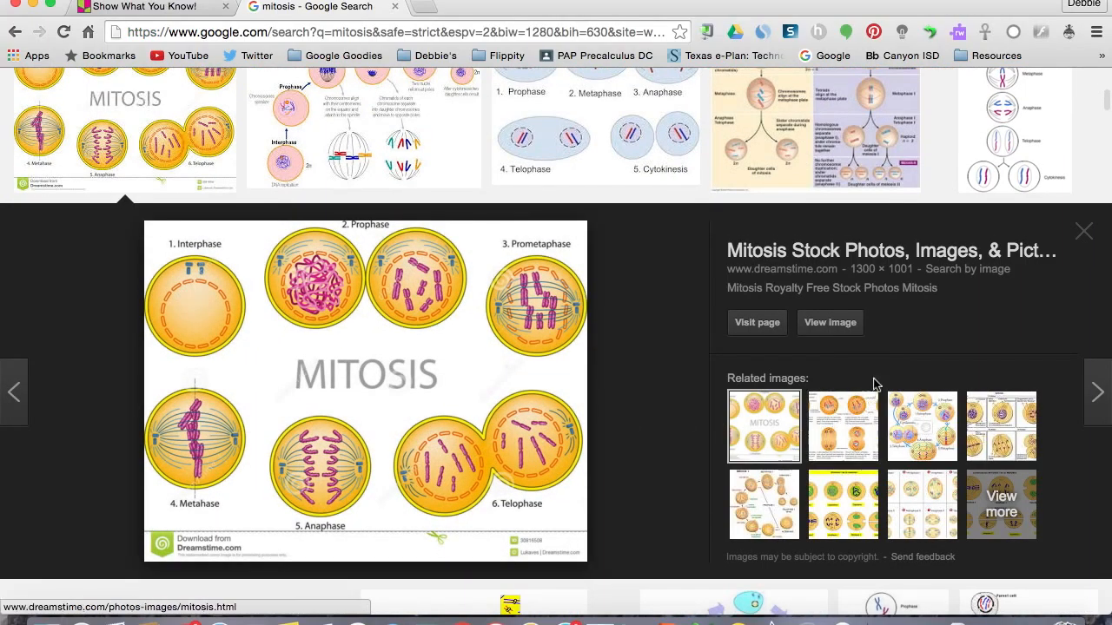